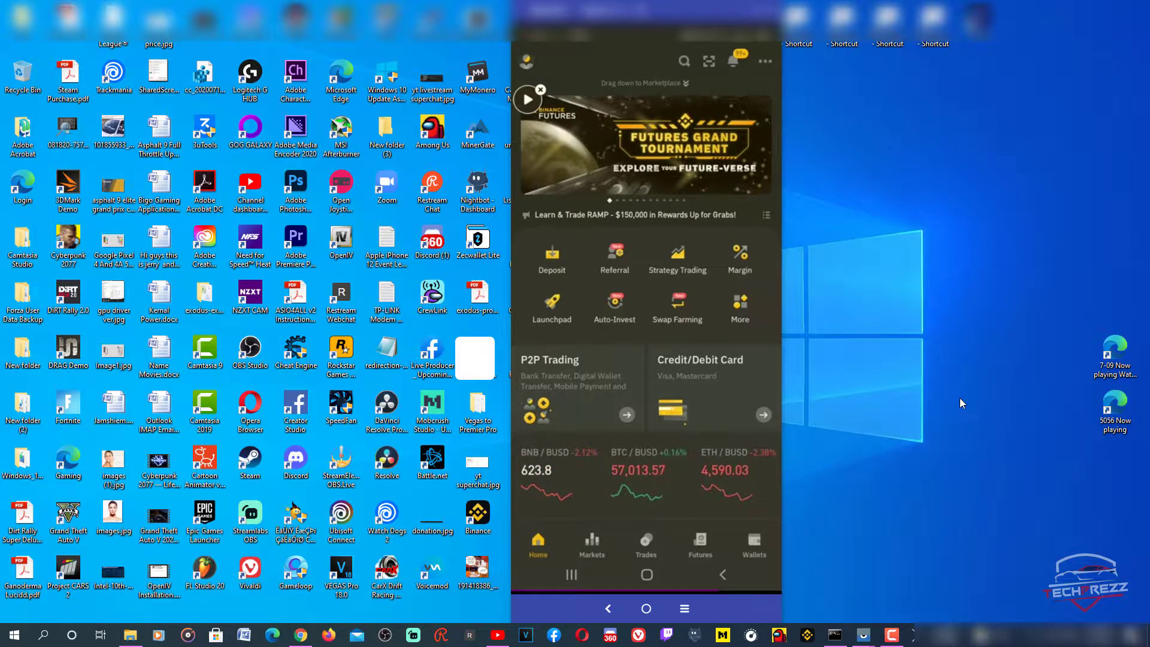
- Review the web wallet, then start a withdrawal from the Binance spot wallet to reach the coin list
left_click(302, 636)
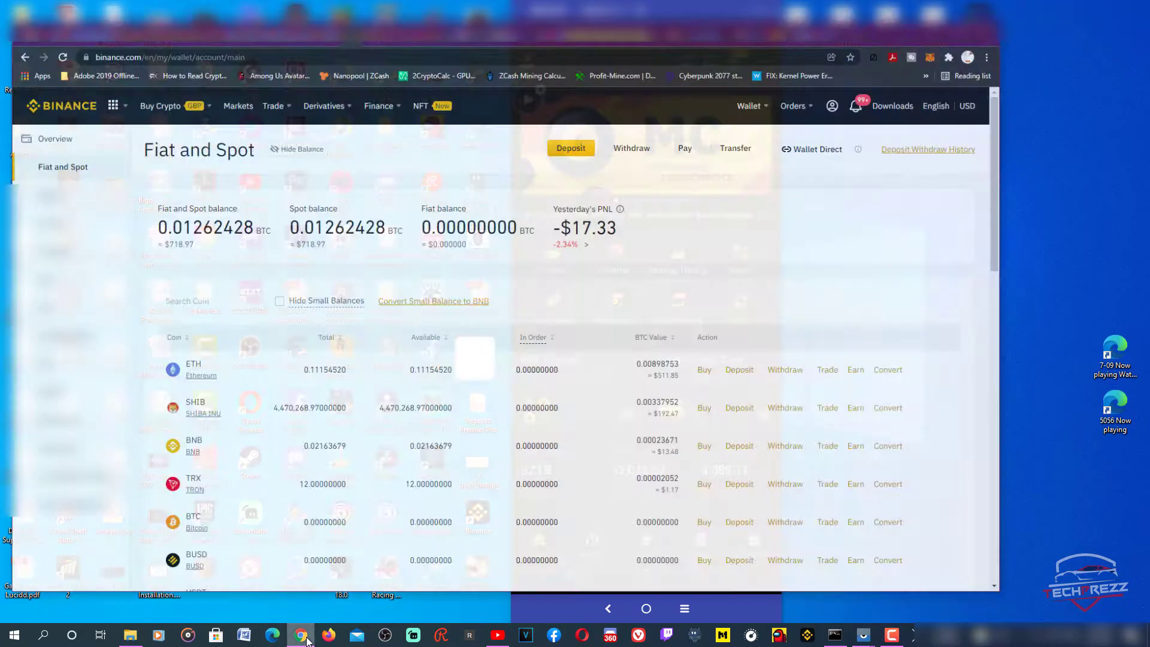
scroll(433, 422, "down", 1)
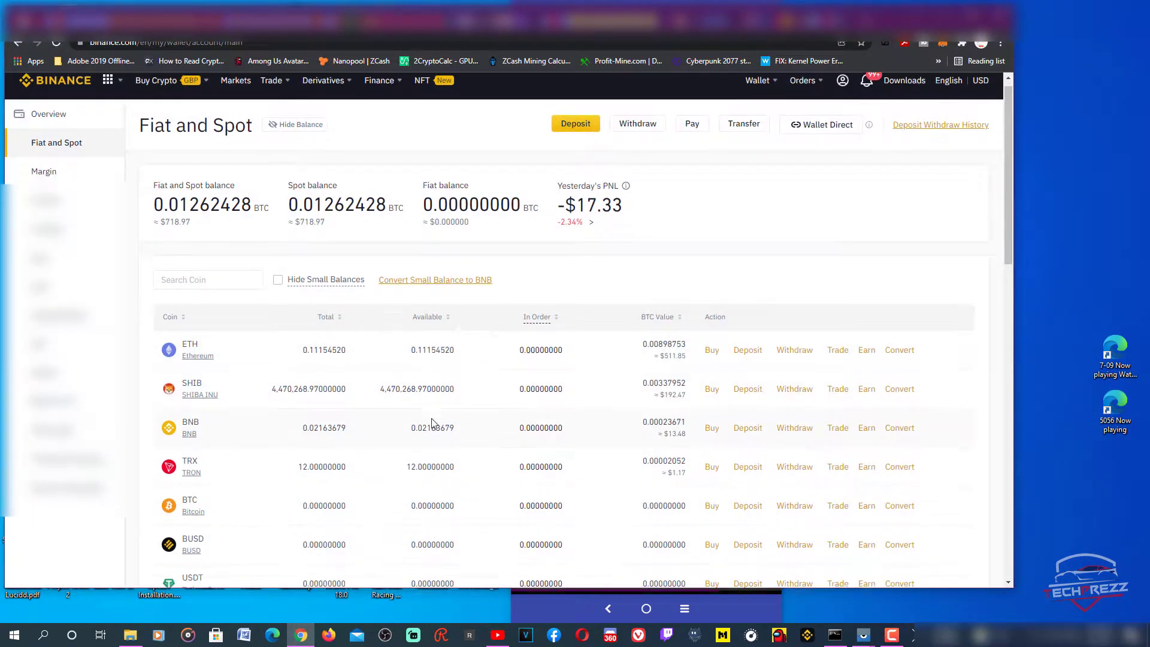
scroll(433, 422, "down", 2)
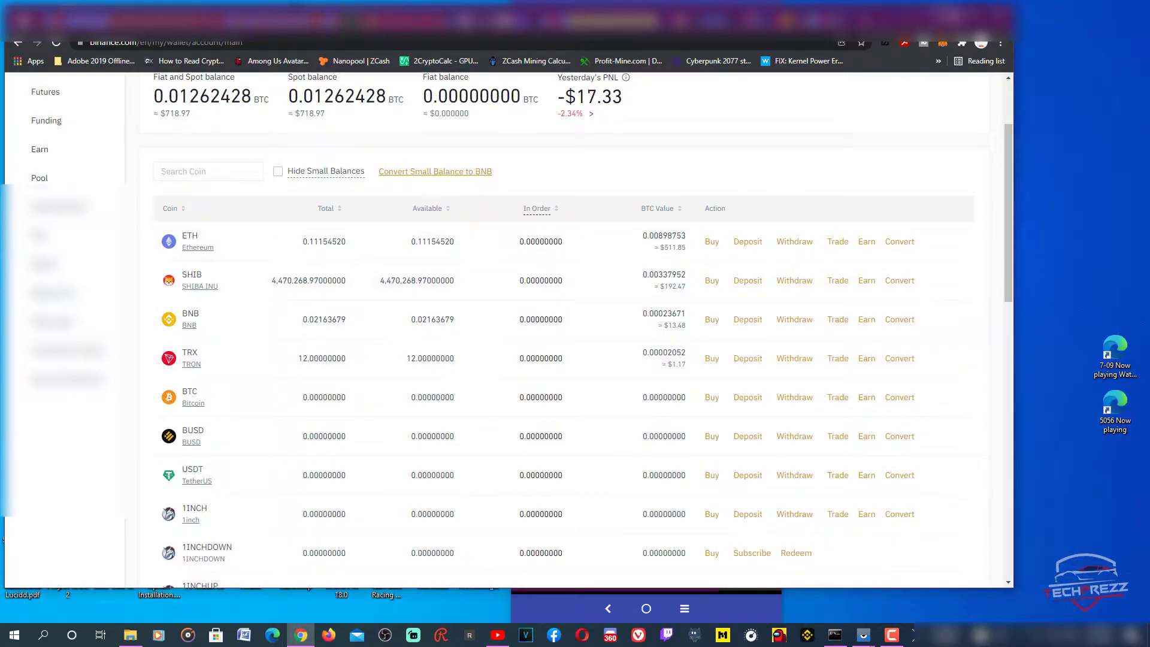
left_click(944, 14)
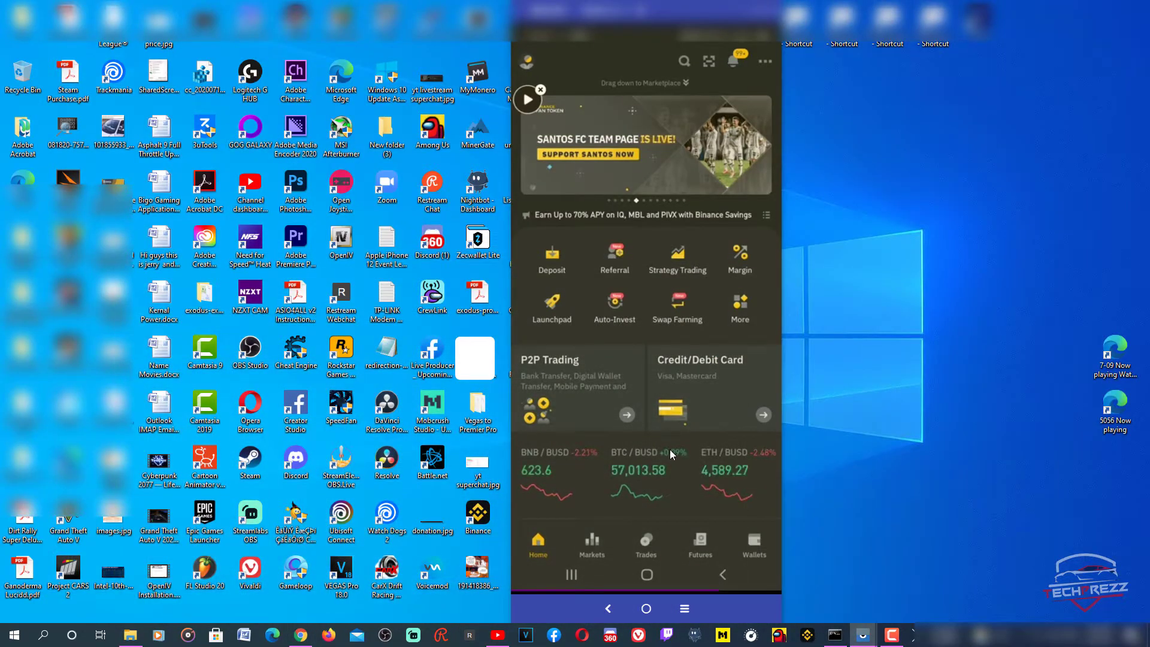
left_click(749, 541)
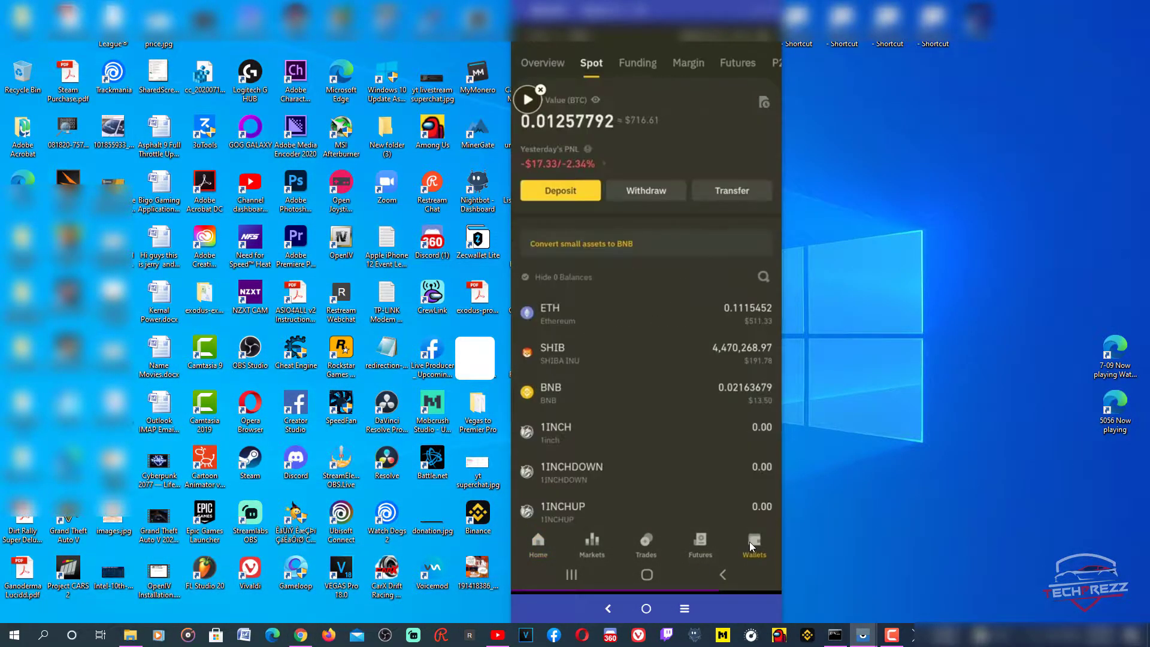
left_click(656, 192)
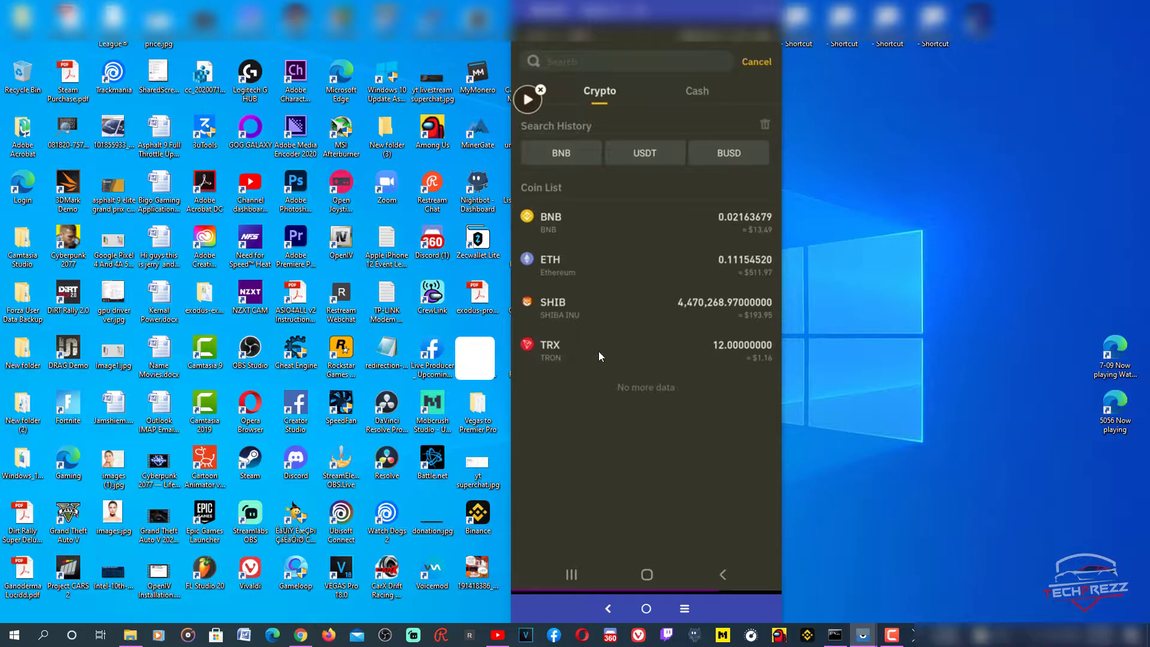
- Pick TRX as the coin, opening the Withdraw TRX form with 12 TRX available
left_click(570, 347)
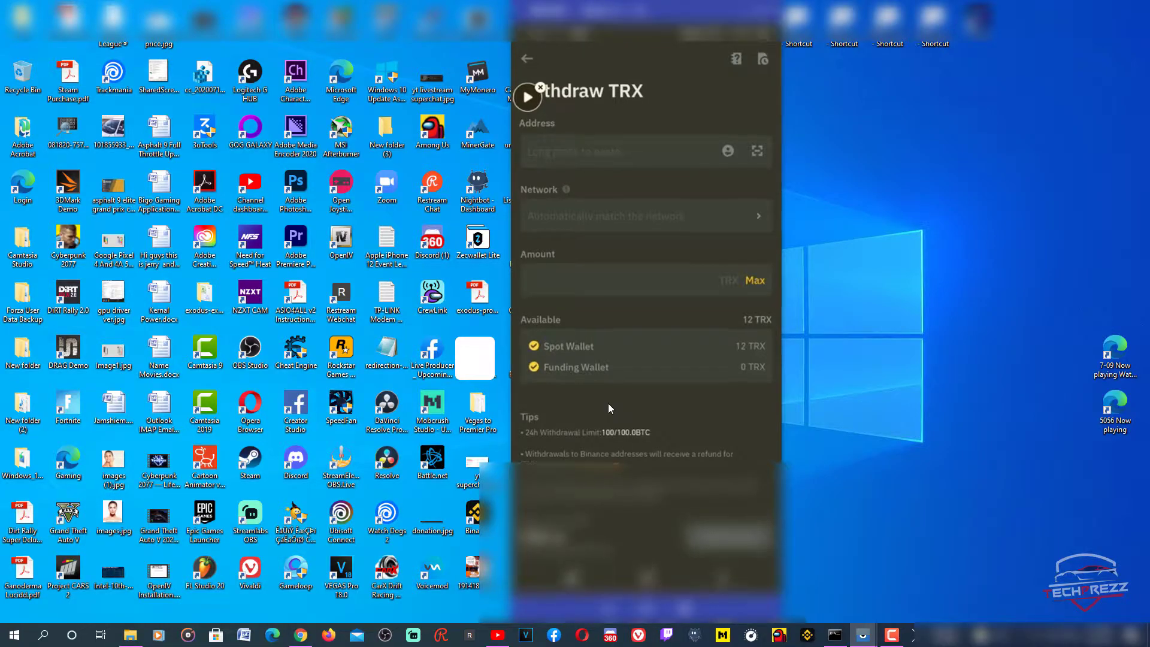
- In Trust Wallet, search the token list for 'tron' to verify it is enabled, then return to Tokens
left_click(609, 408)
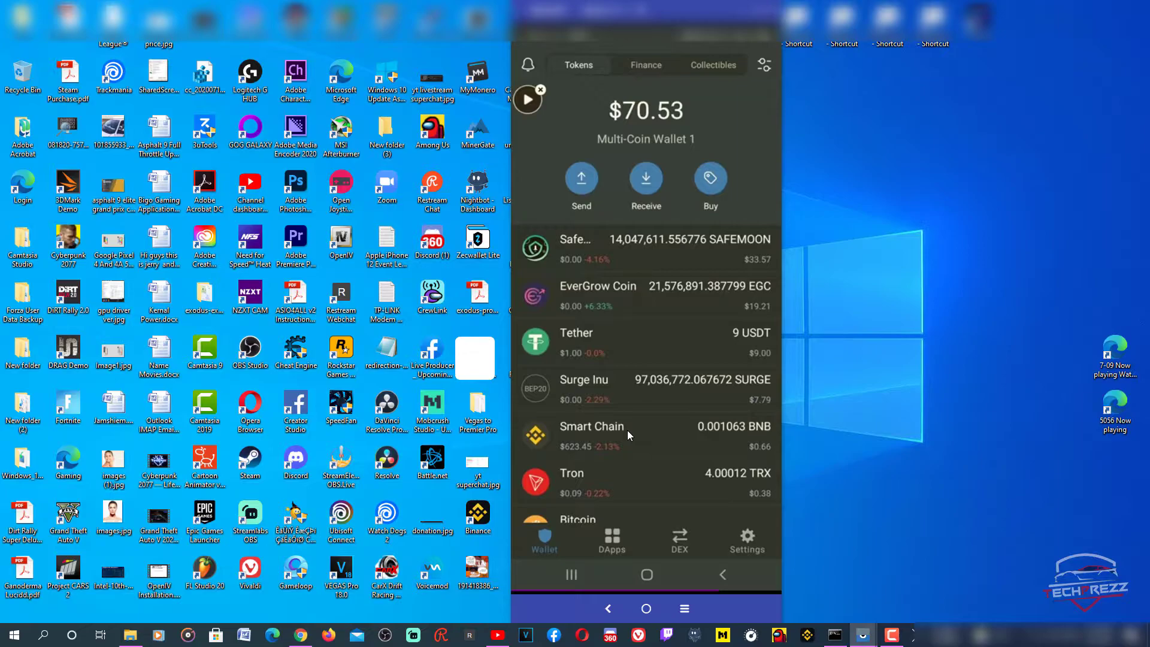
scroll(626, 430, "down", 2)
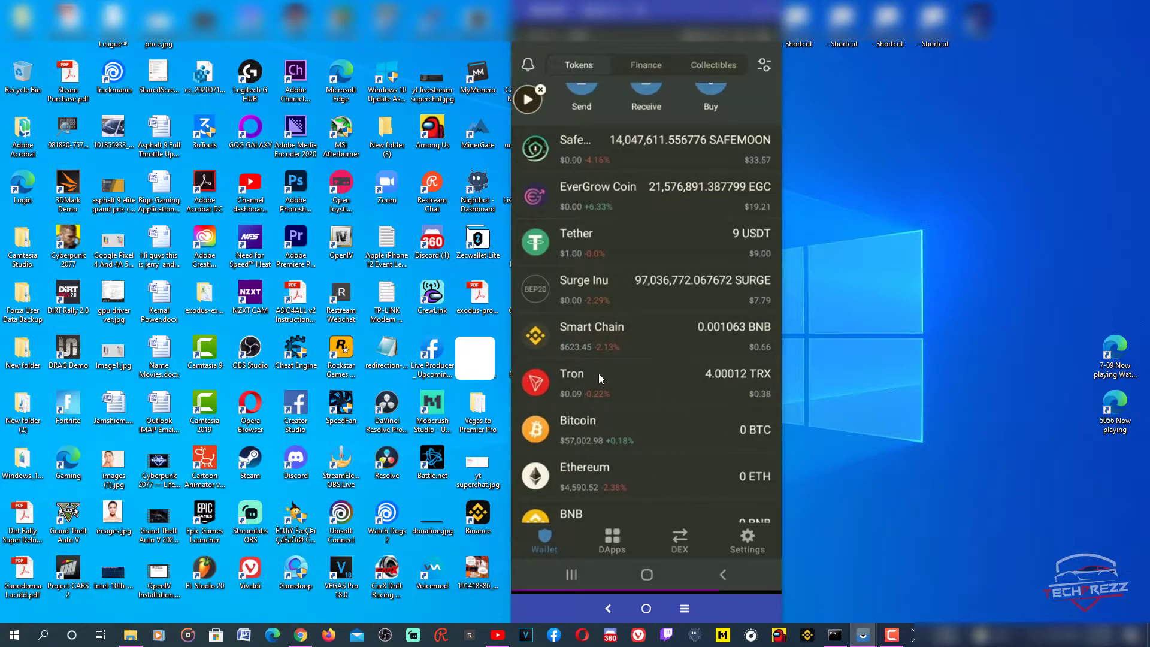
left_click(763, 65)
left_click(596, 63)
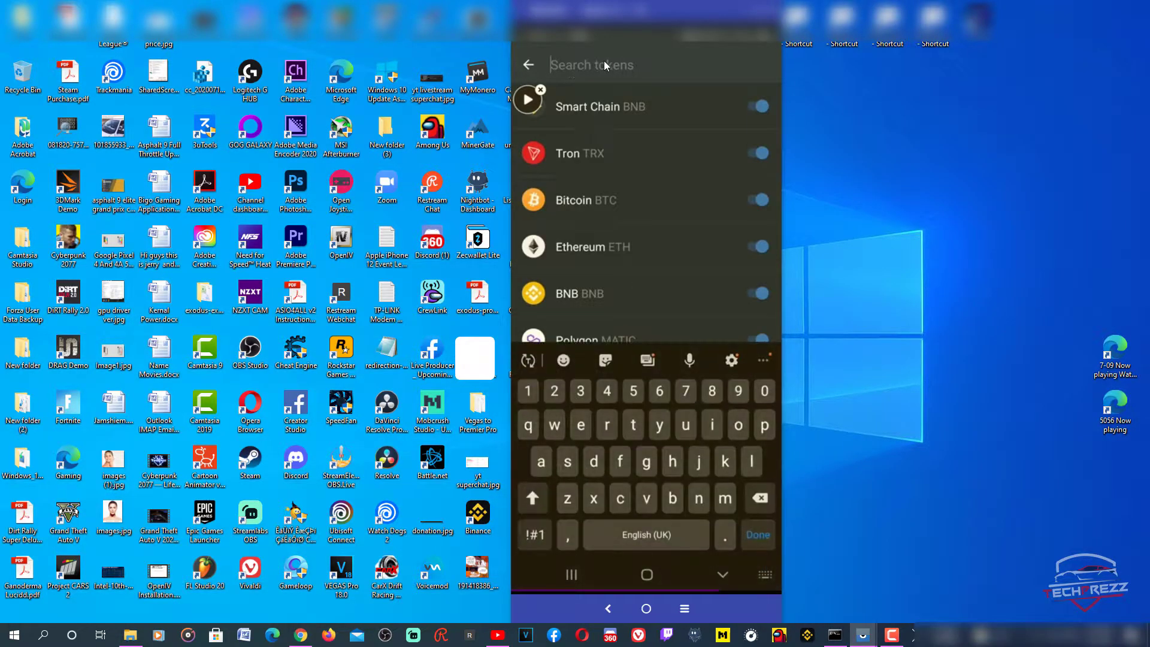
type("tr")
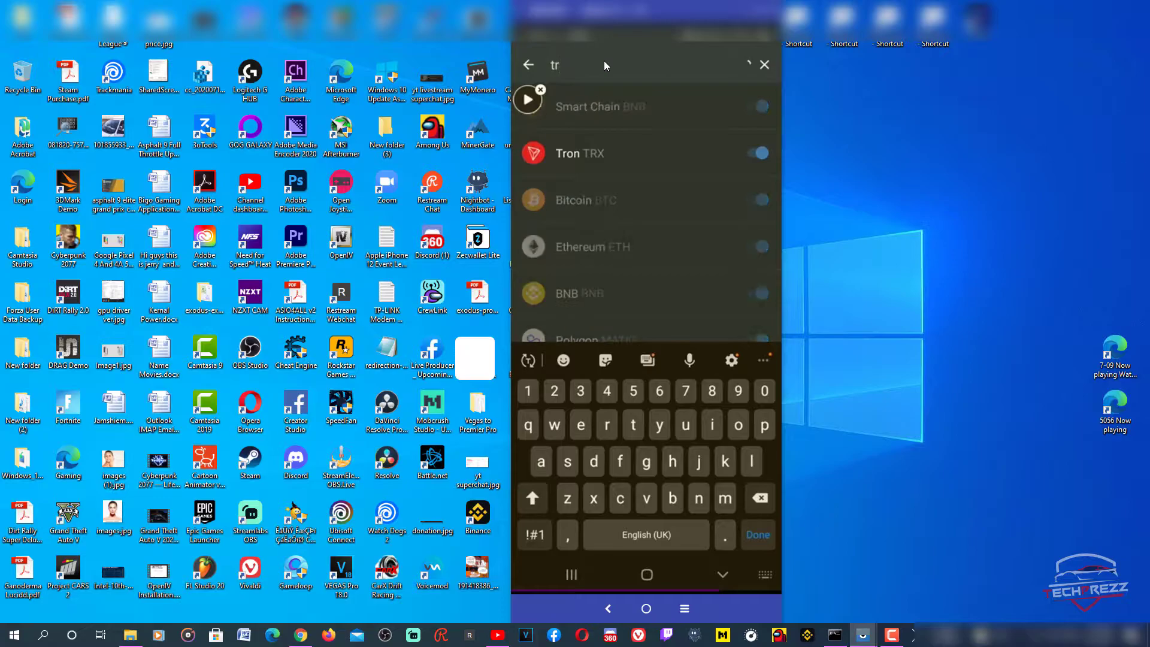
type("on")
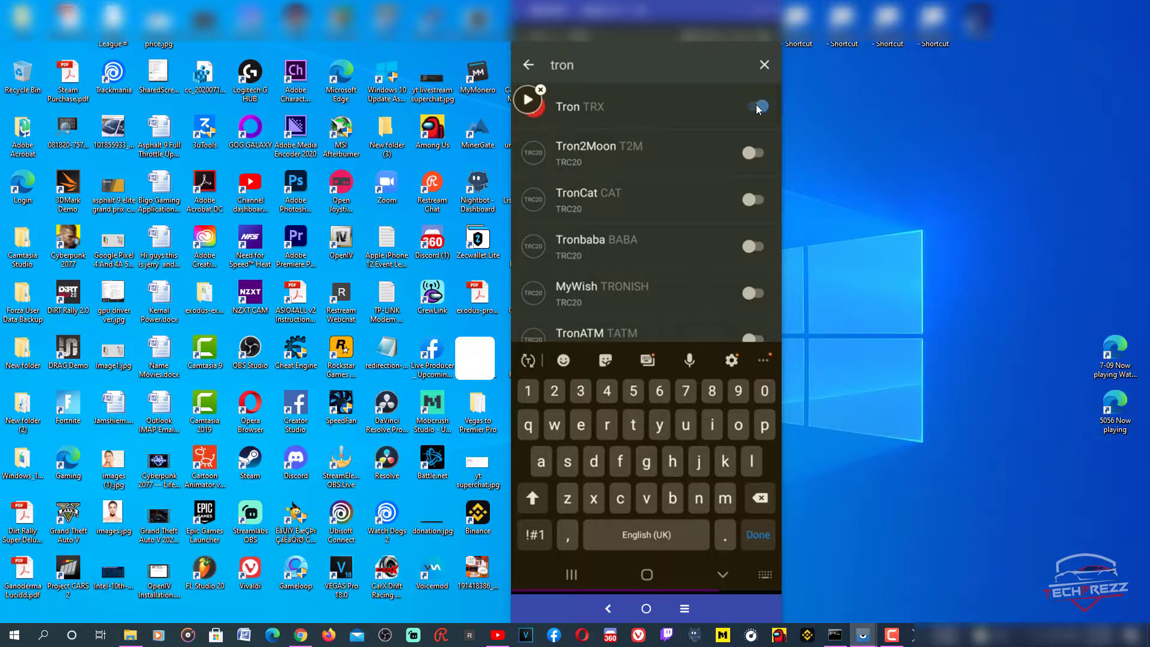
left_click(529, 64)
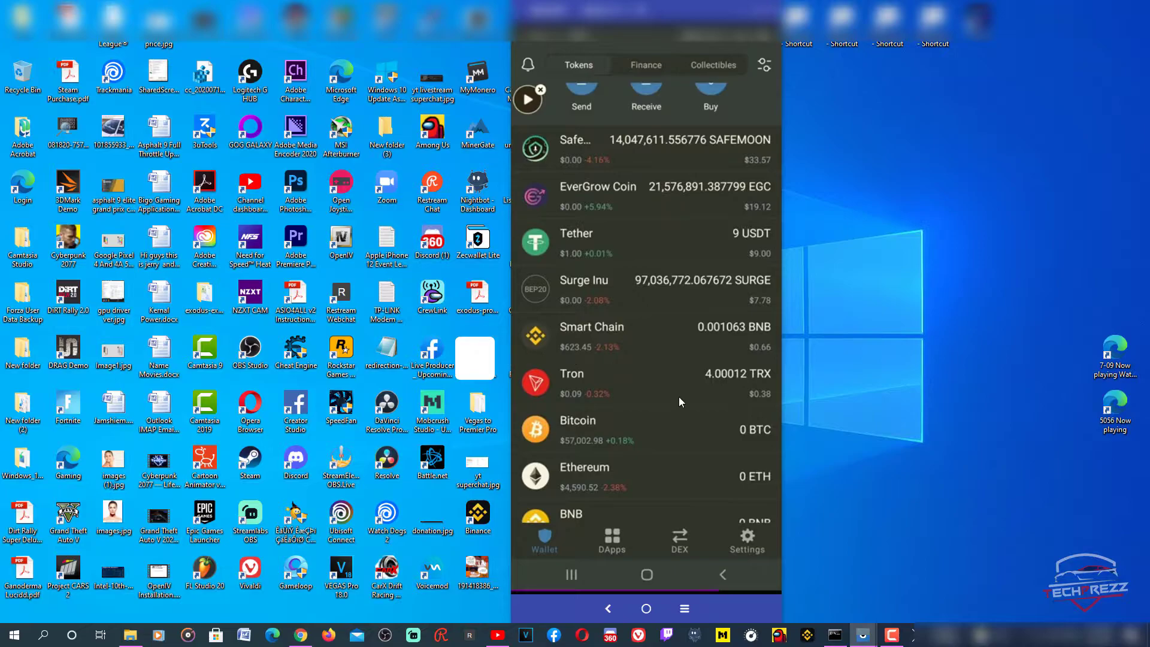
- Copy the Tron (TRX) receive address from Trust Wallet and head back to Binance
left_click(646, 383)
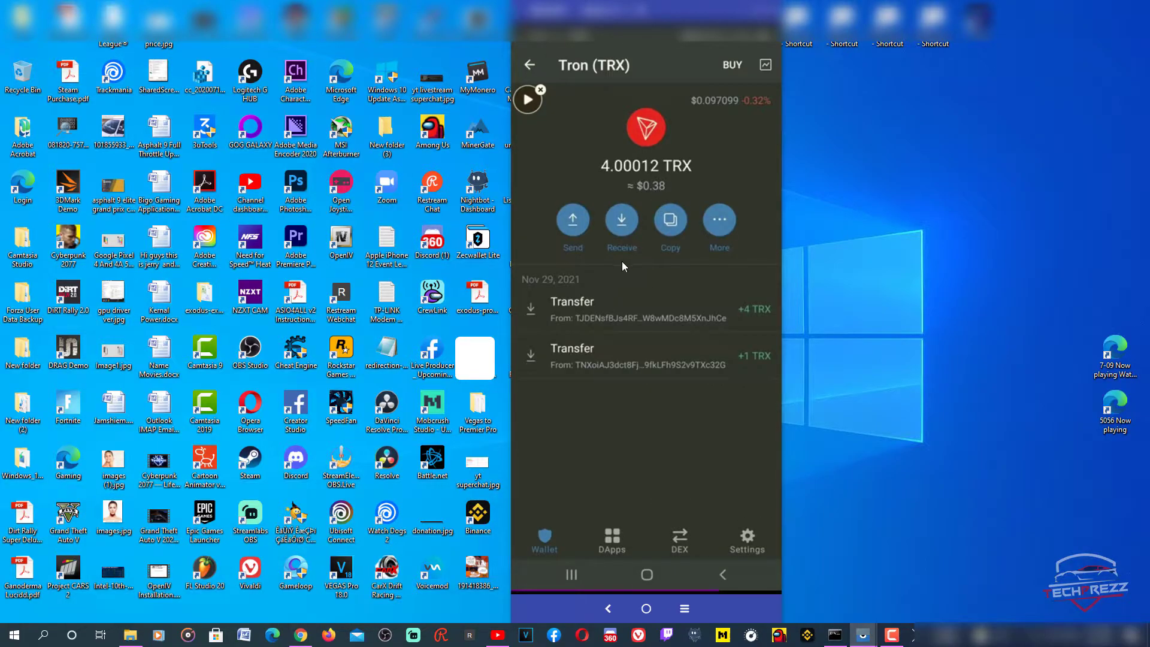
left_click(623, 224)
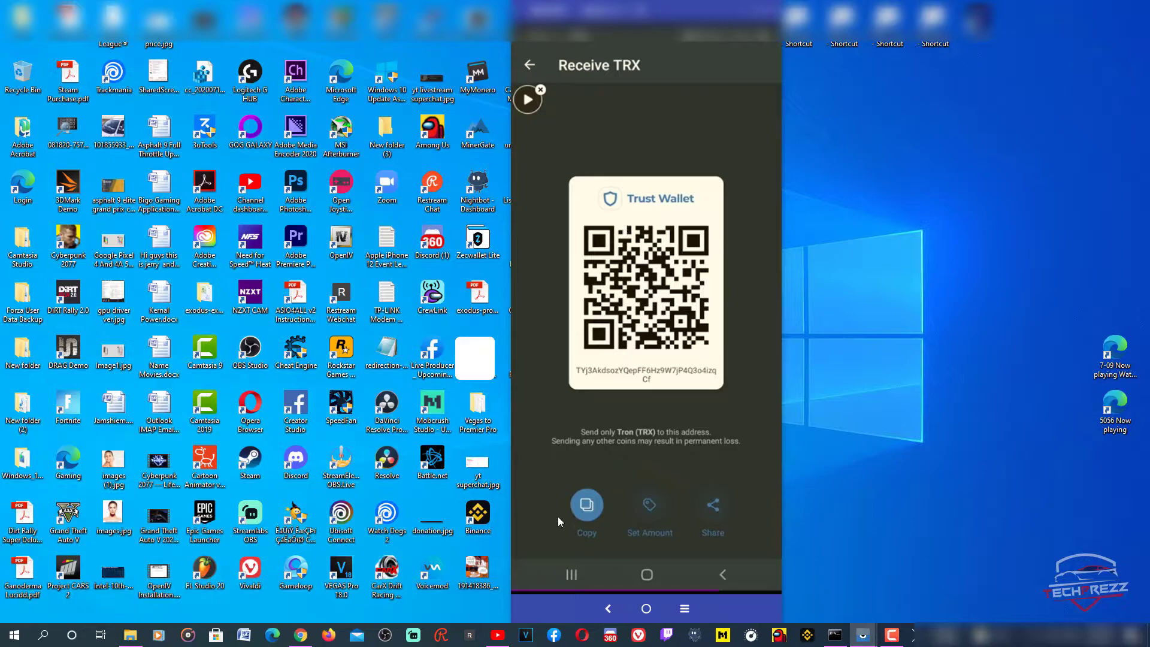
left_click(587, 505)
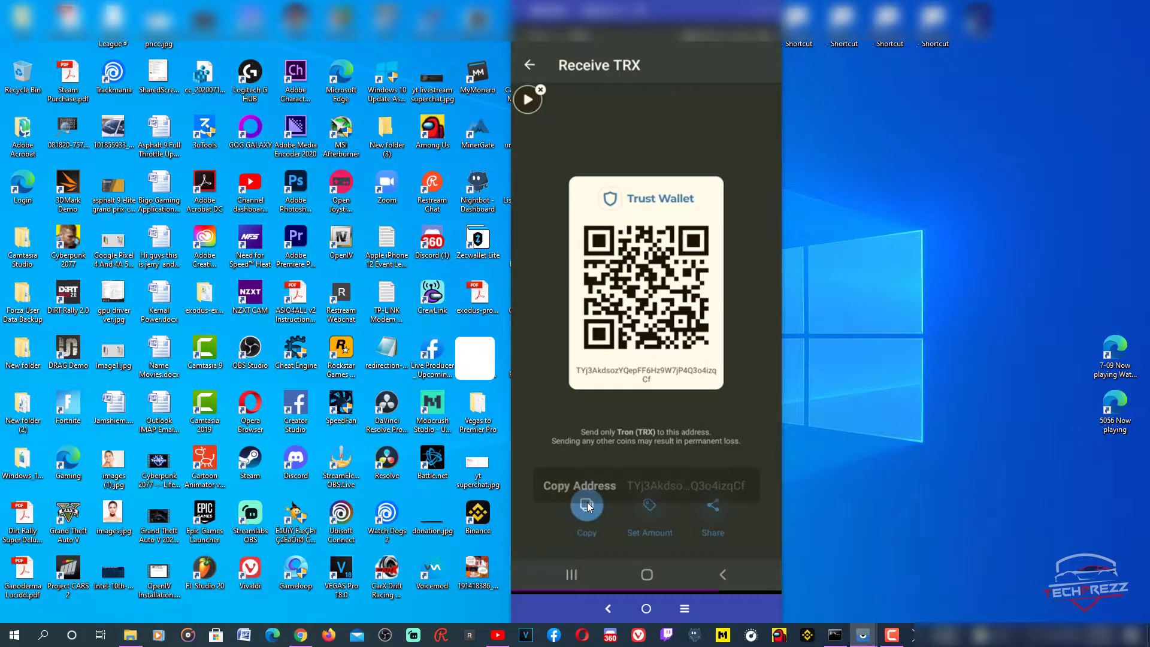
left_click(572, 574)
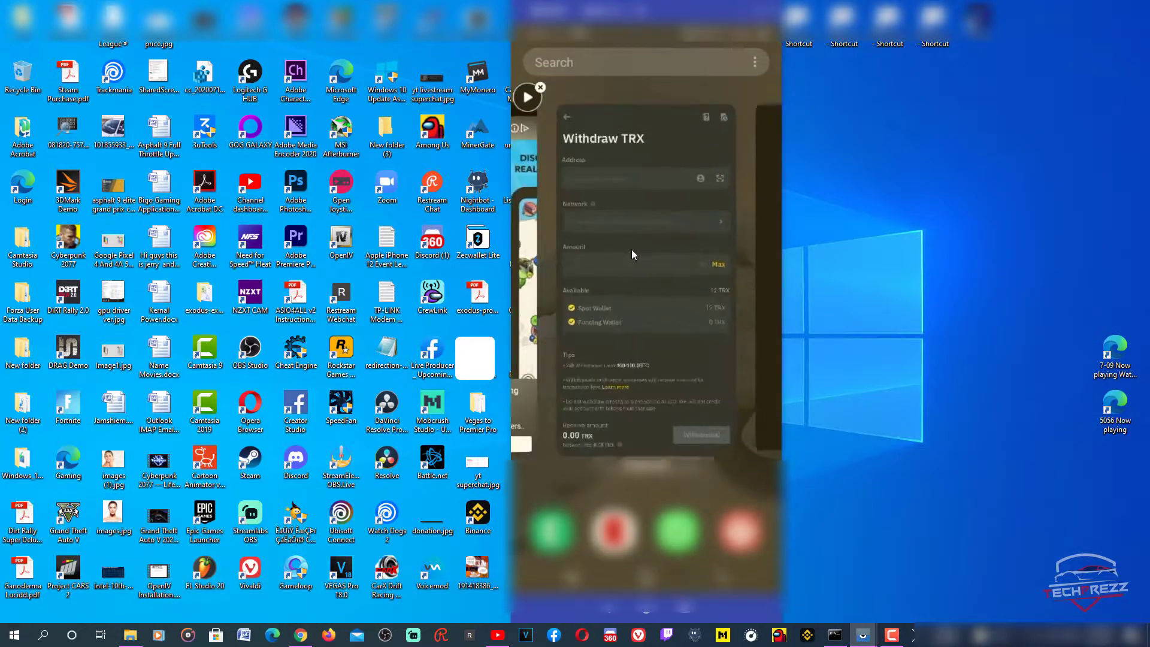
- Paste the Trust Wallet TRX address into the Binance withdrawal destination field
left_click(633, 254)
left_click(636, 152)
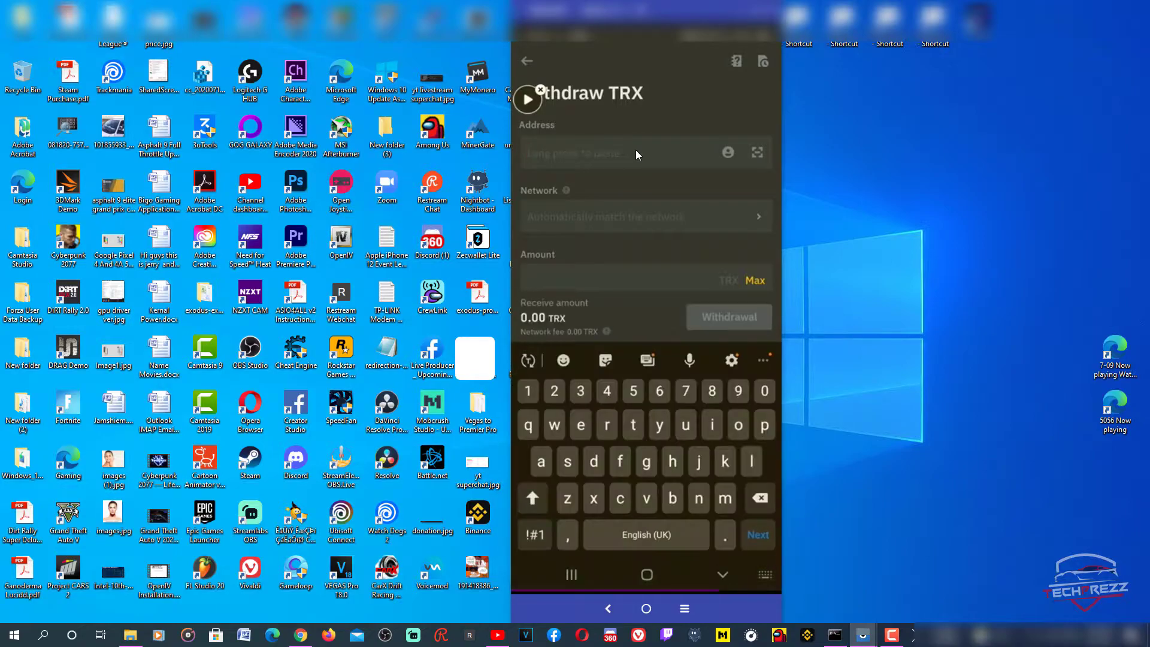
left_click(634, 150)
left_click(651, 170)
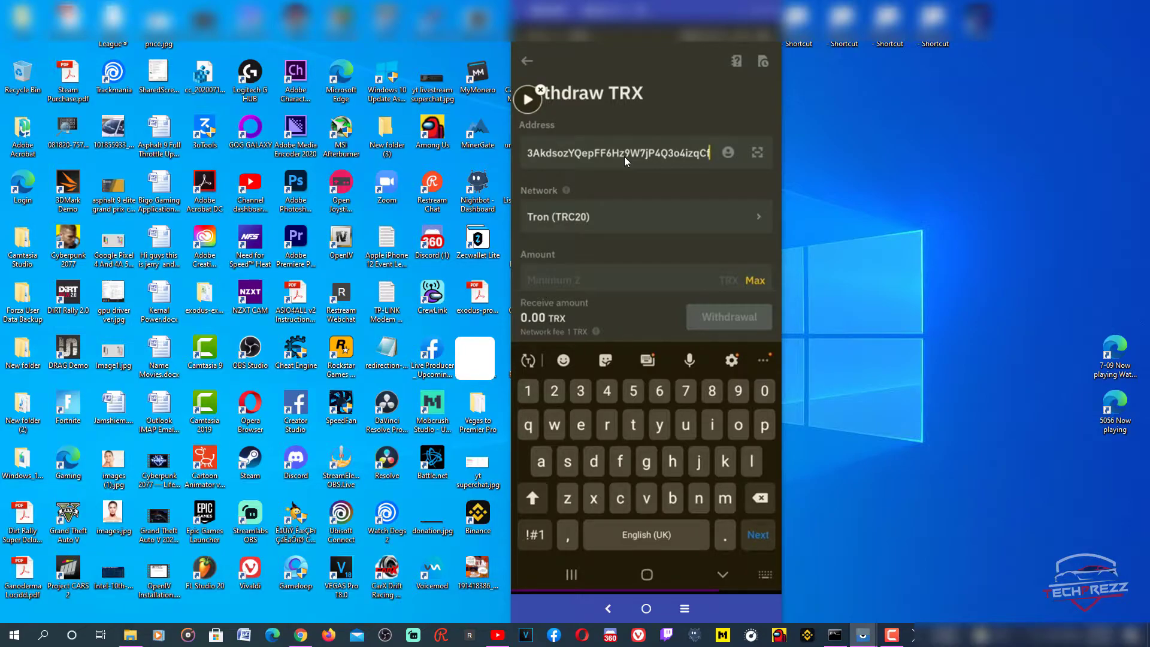
- Compare the pasted address against Trust Wallet, then return to the Withdraw TRX form
left_click(572, 575)
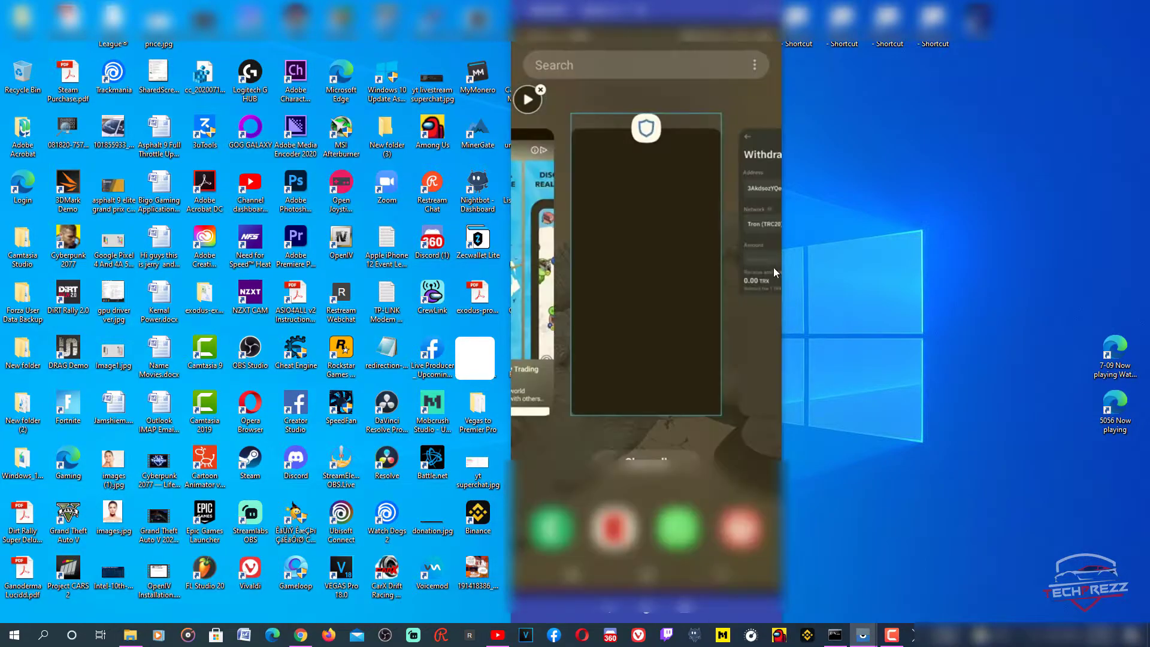
left_click(773, 267)
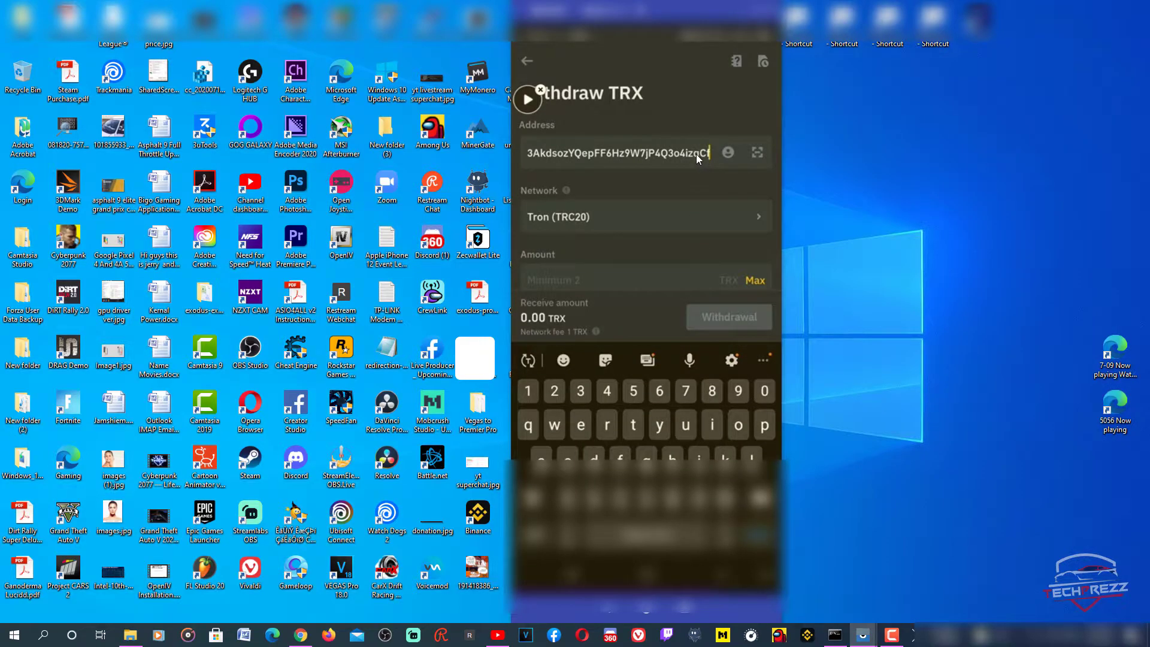
left_click(573, 573)
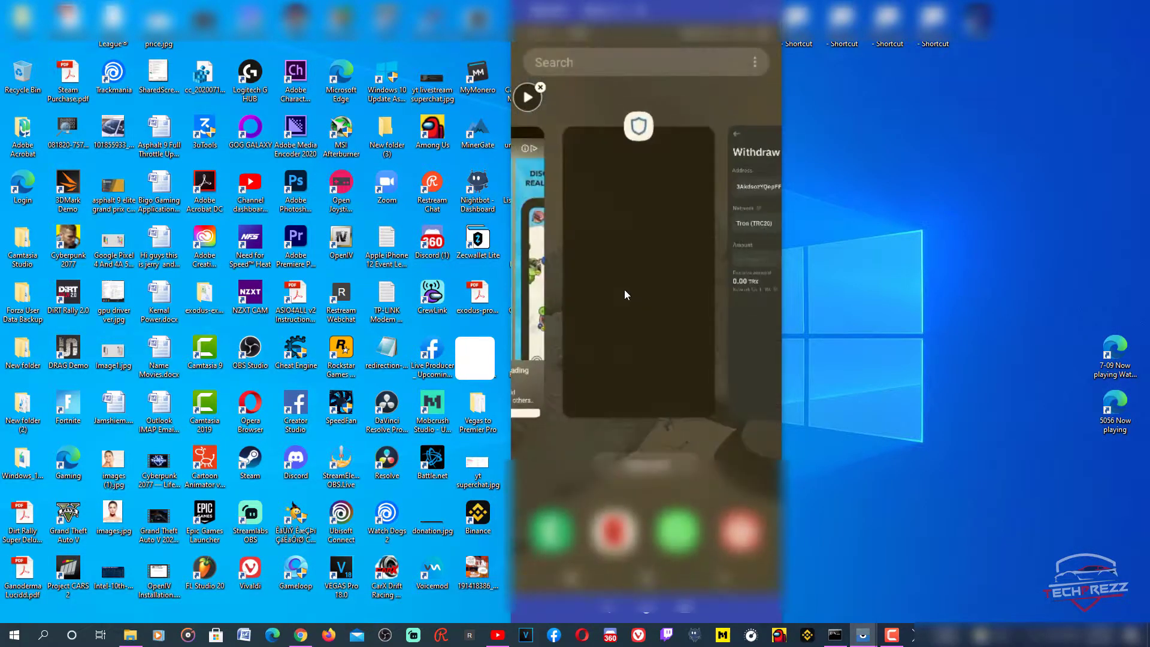
left_click(645, 271)
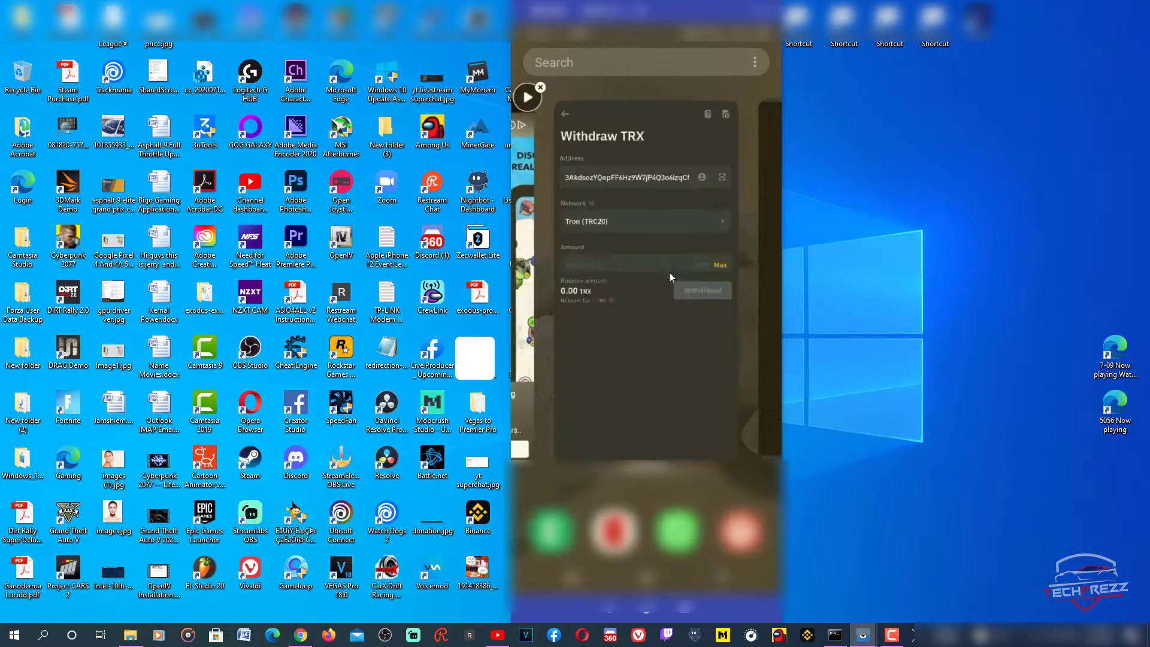
left_click(669, 272)
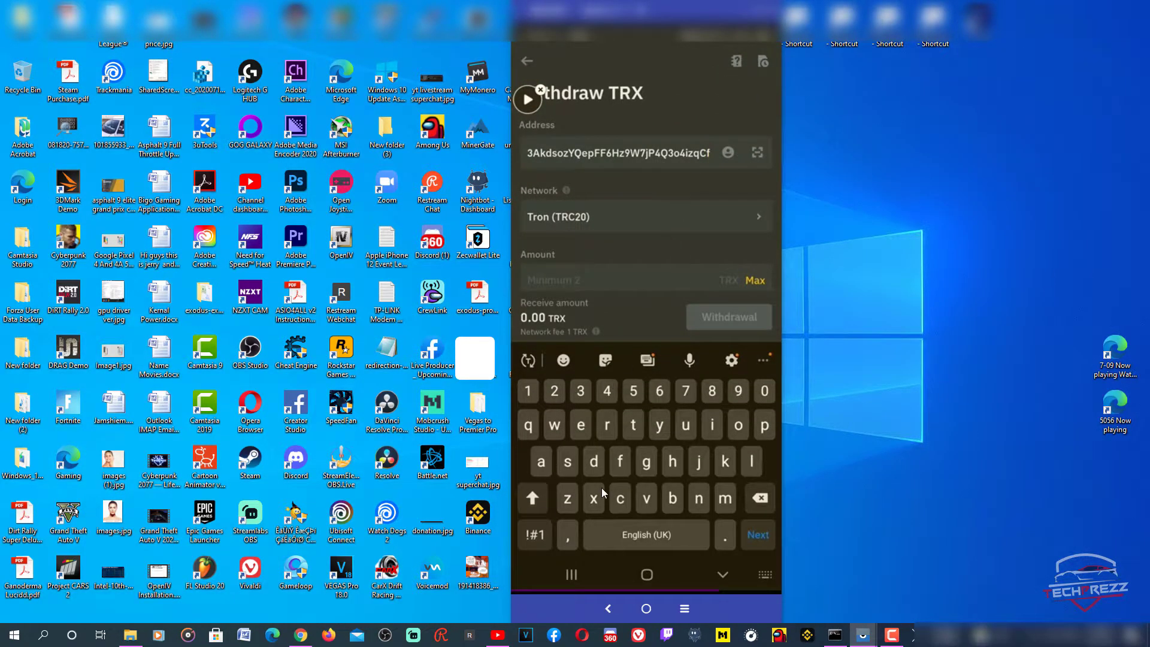
left_click(583, 575)
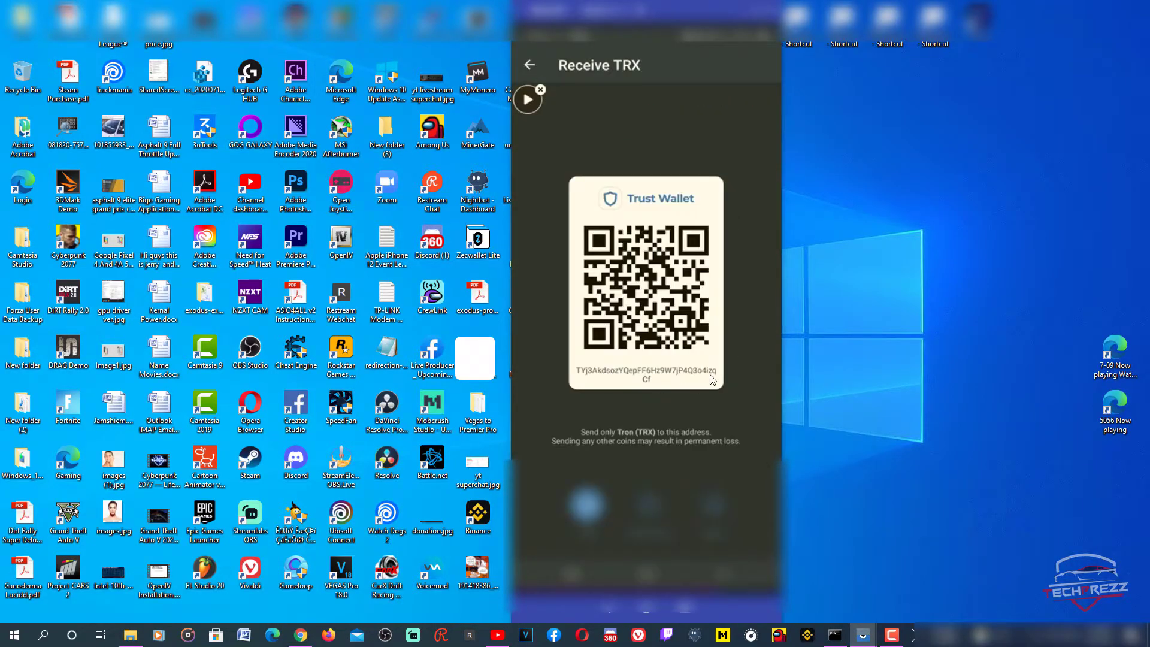
left_click(573, 575)
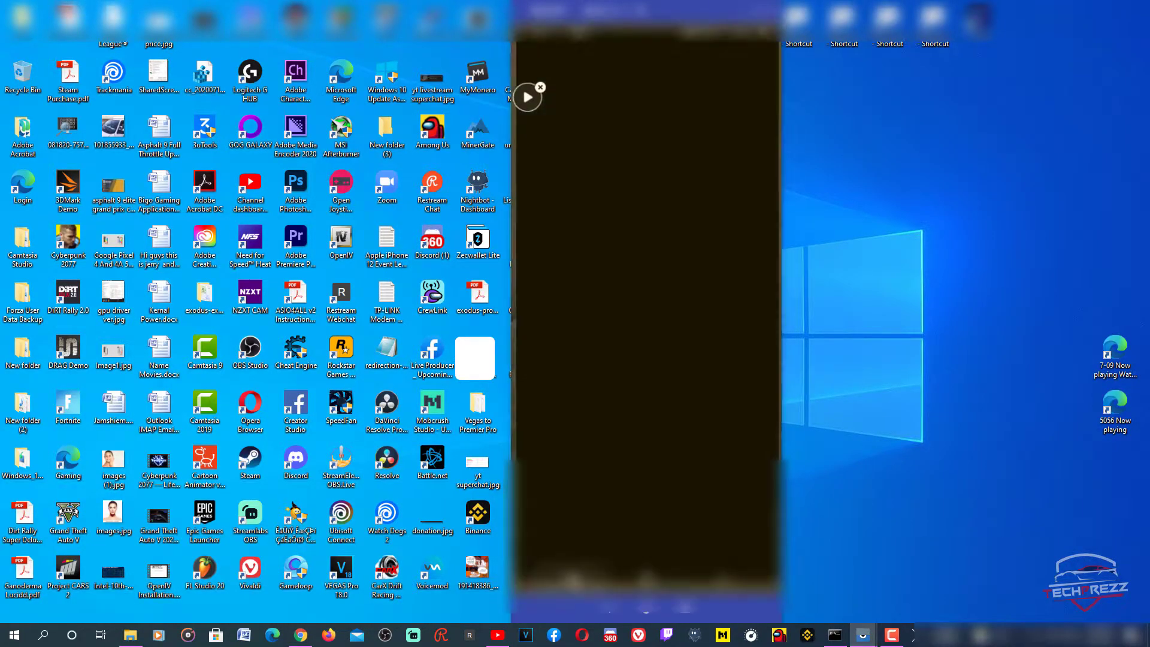
left_click(661, 214)
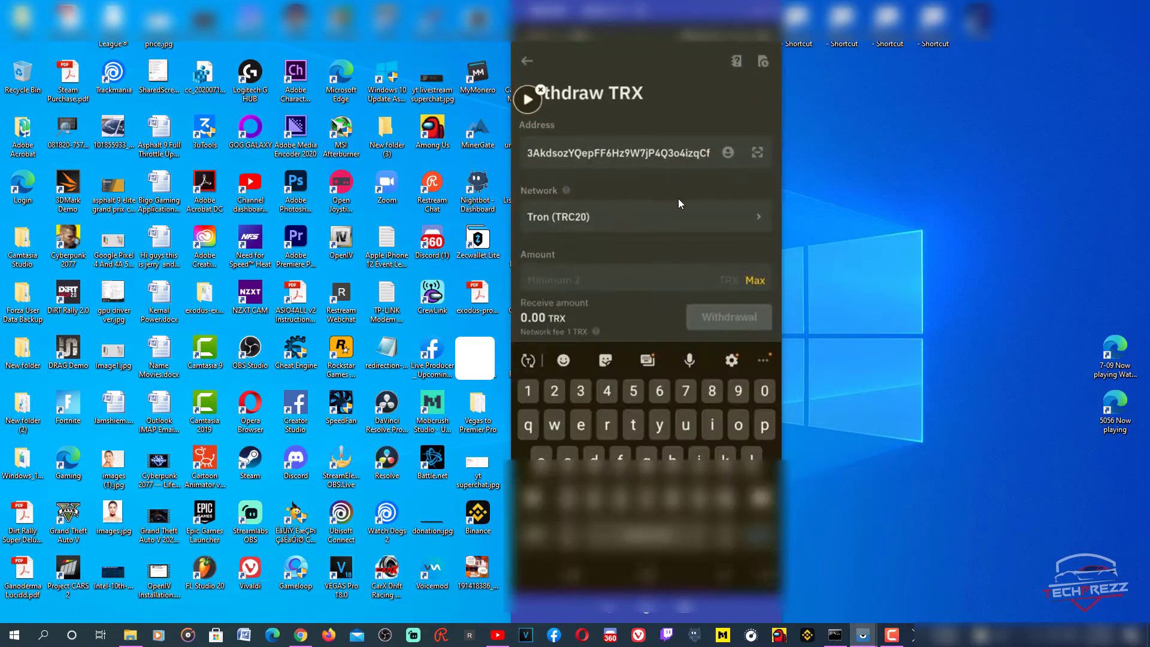
- Confirm Tron (TRC20) as the withdrawal network
left_click(652, 225)
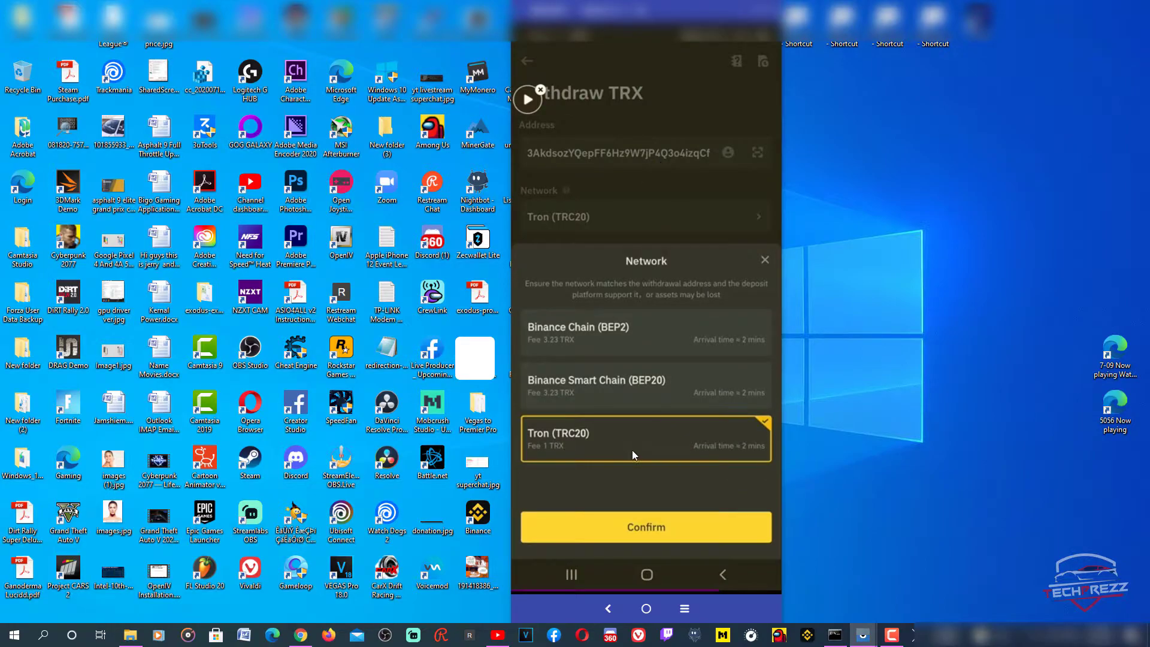
left_click(631, 450)
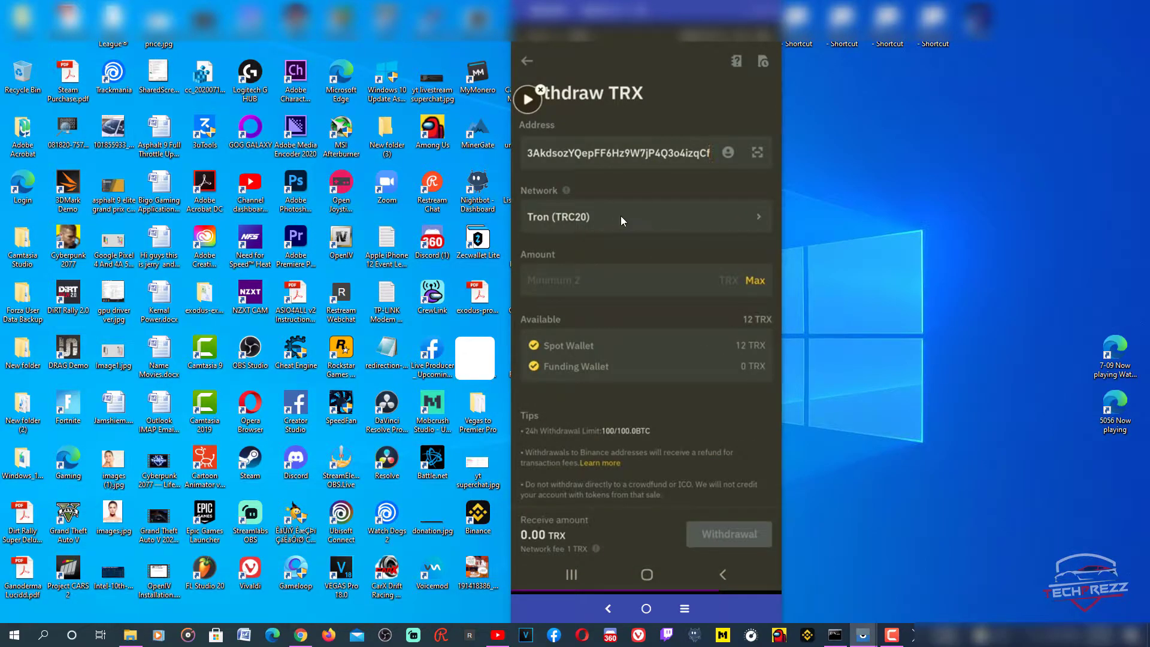
left_click(708, 212)
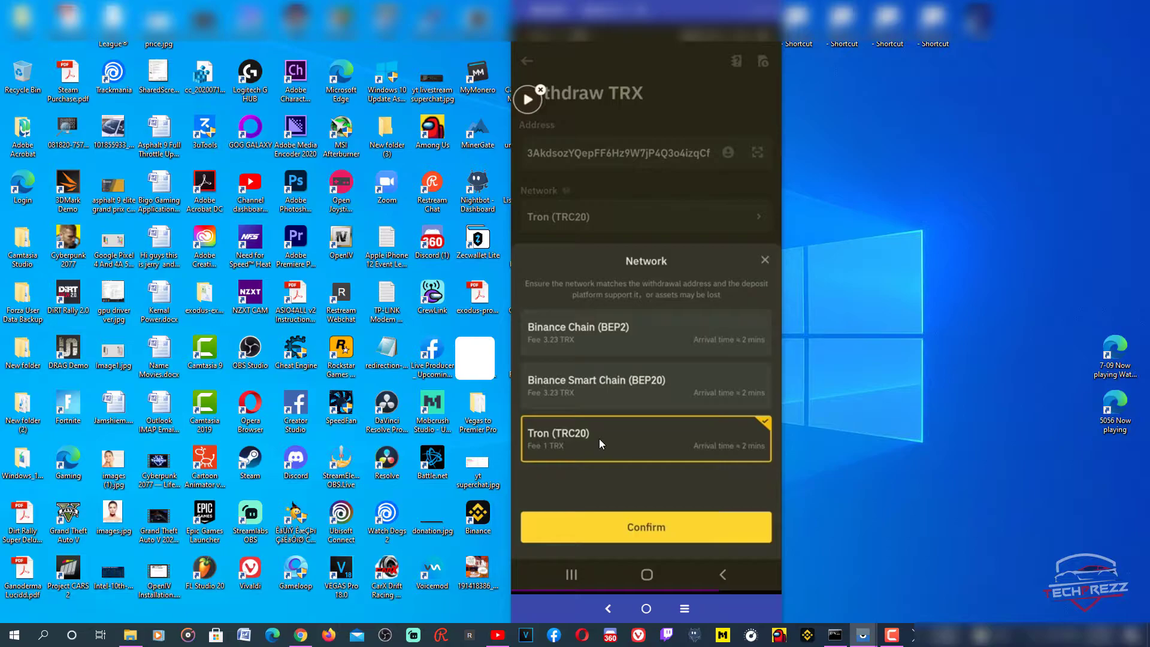
left_click(638, 523)
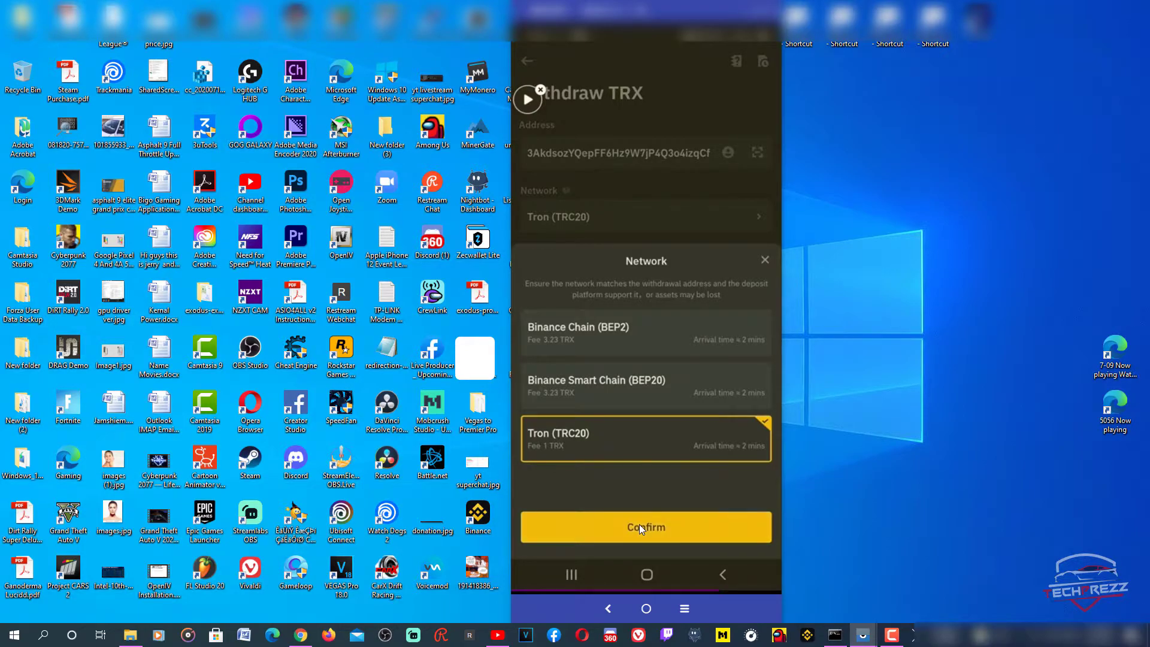
- Set the withdrawal amount to the maximum 12 TRX, receiving 11 TRX after fee
left_click(637, 281)
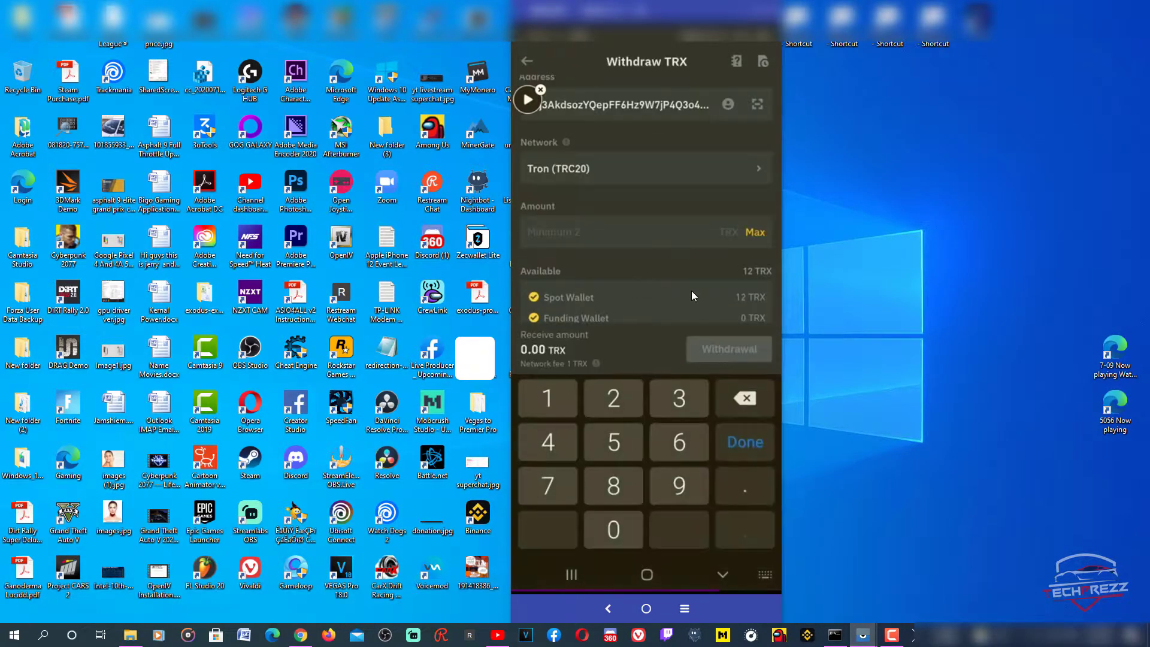
left_click(757, 231)
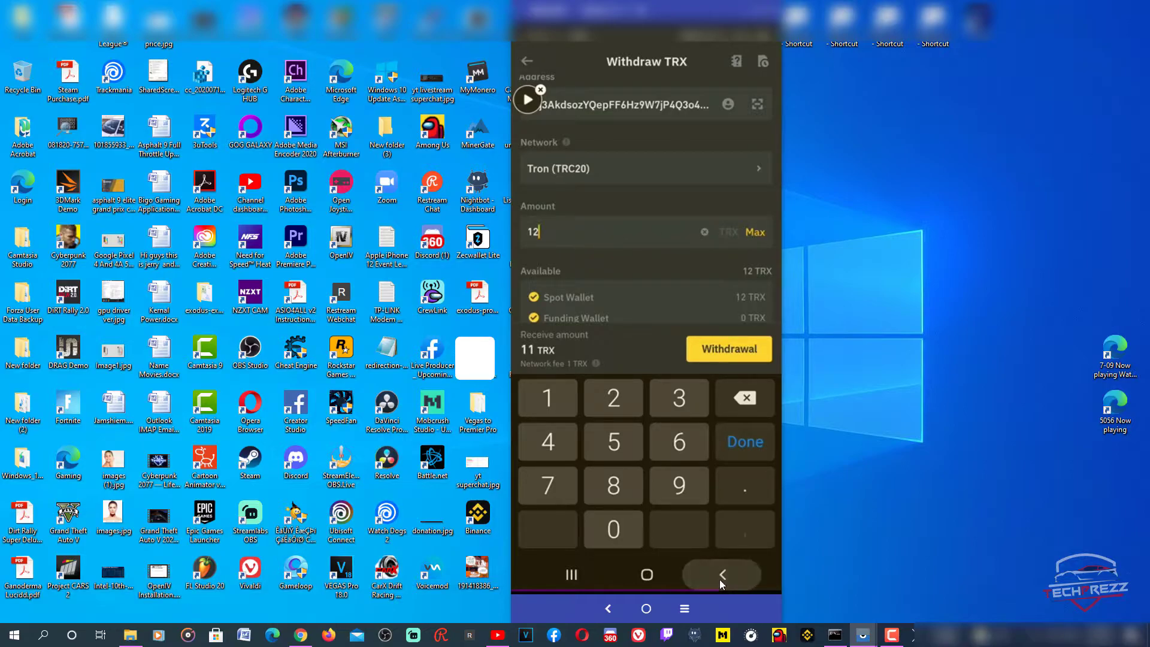
left_click(720, 578)
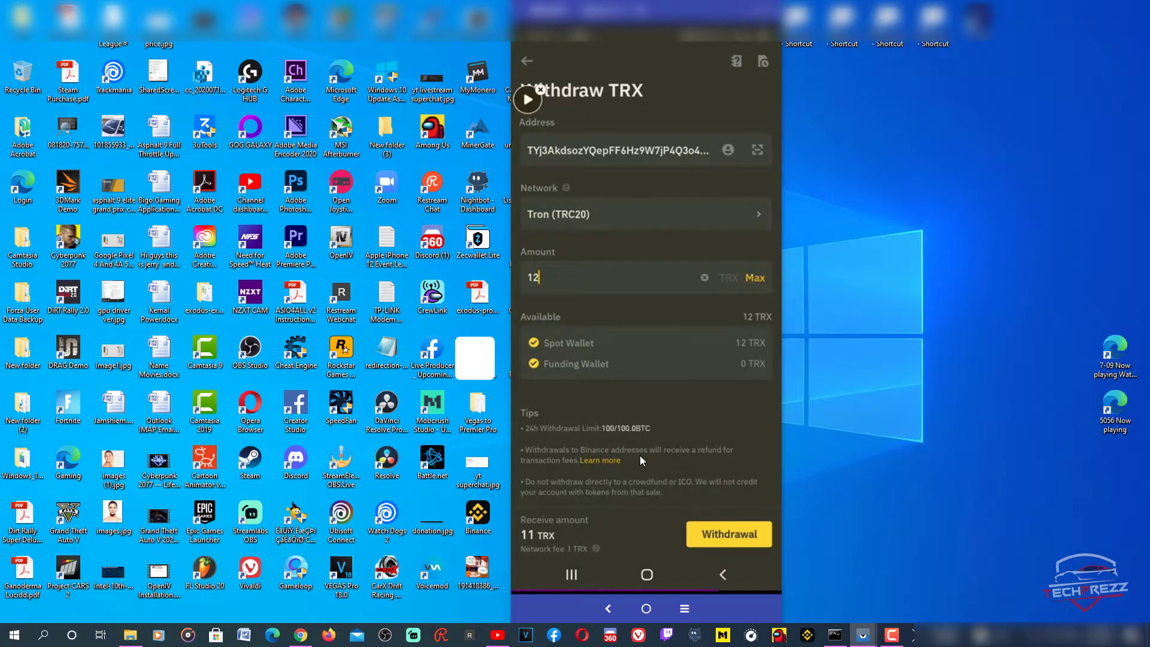
- Confirm the 12 TRX withdrawal order and request the email verification code
left_click(730, 534)
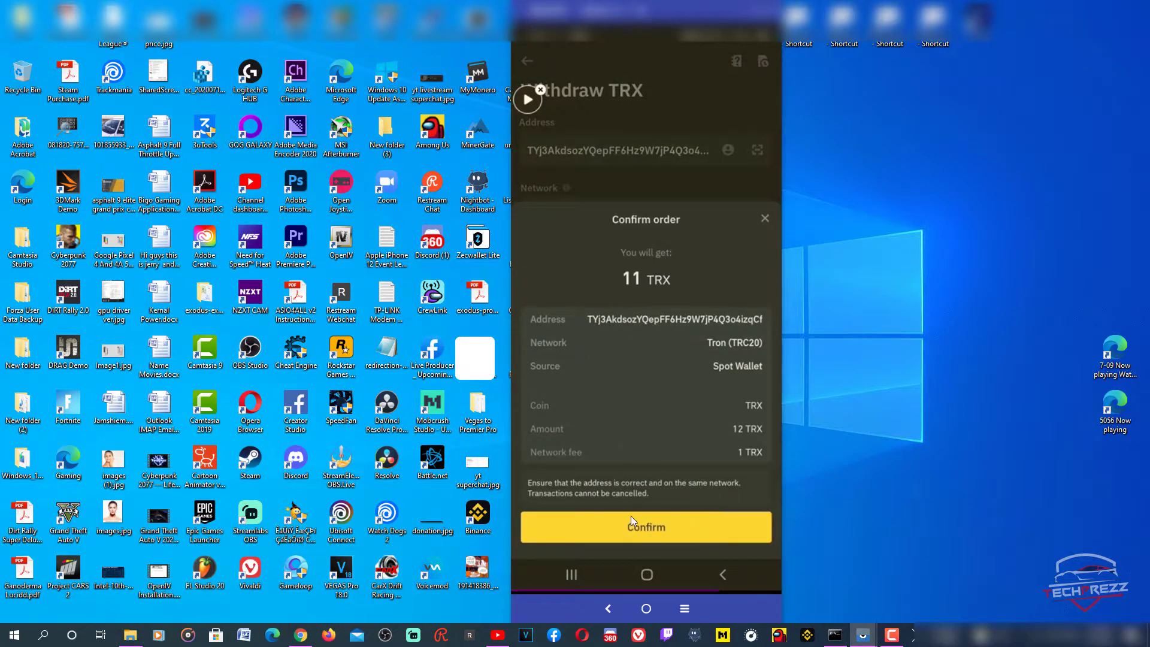
left_click(655, 527)
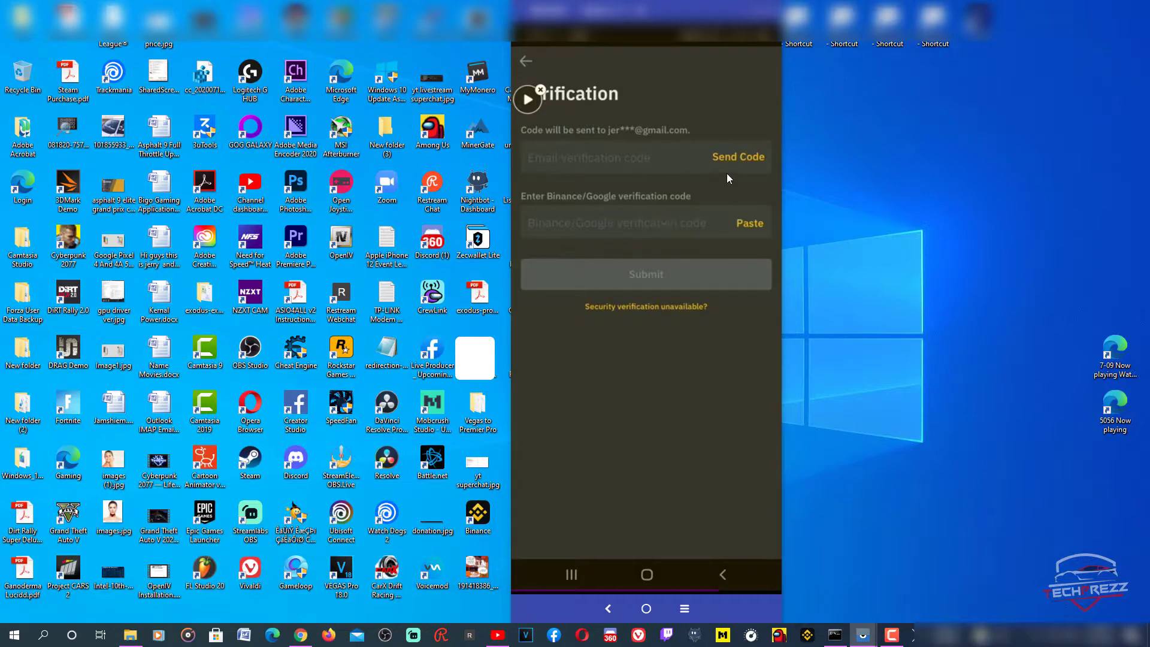
left_click(747, 158)
left_click(300, 635)
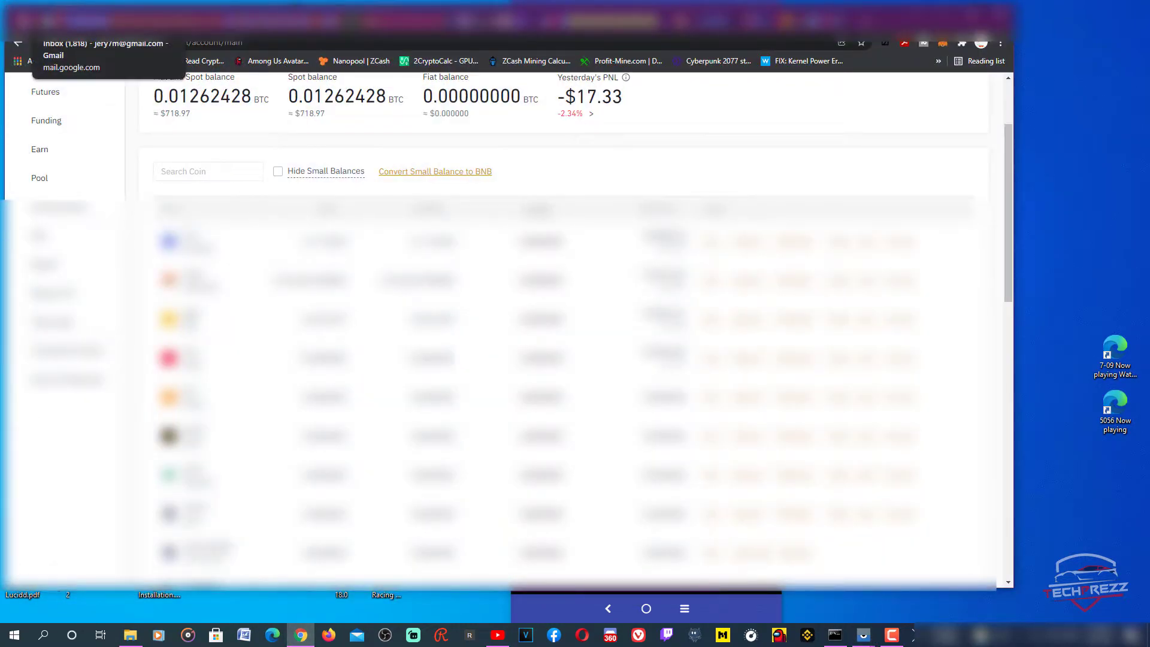
- Copy the verification code from the Binance Withdrawal Requested email in Gmail
left_click(45, 23)
left_click(430, 192)
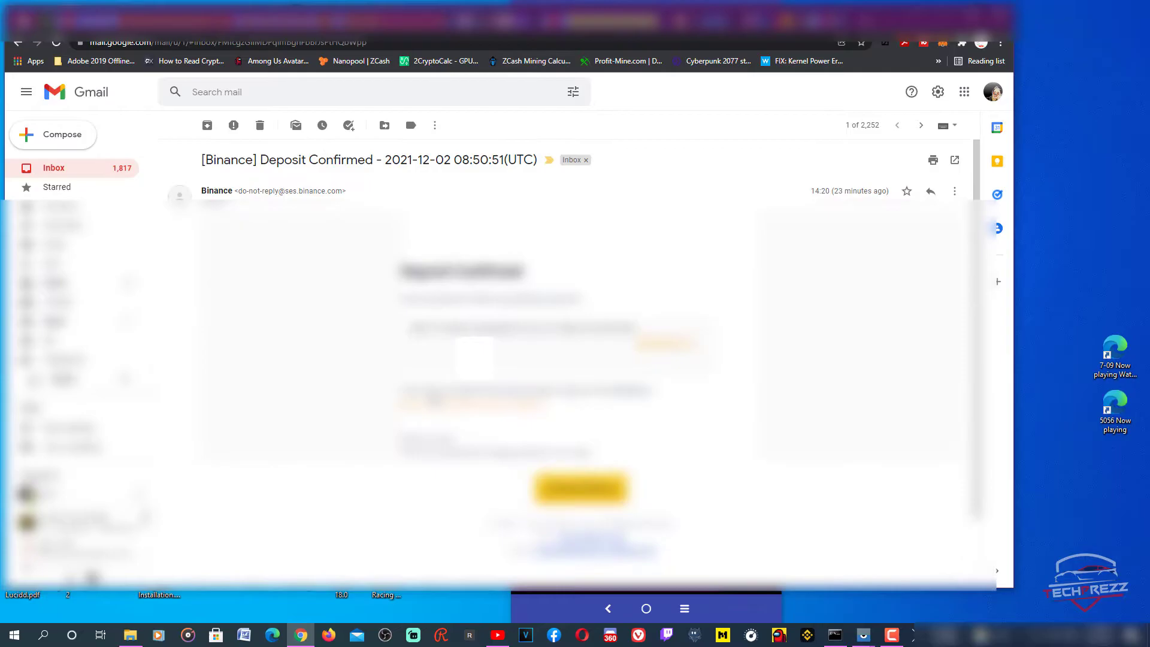
left_click(173, 125)
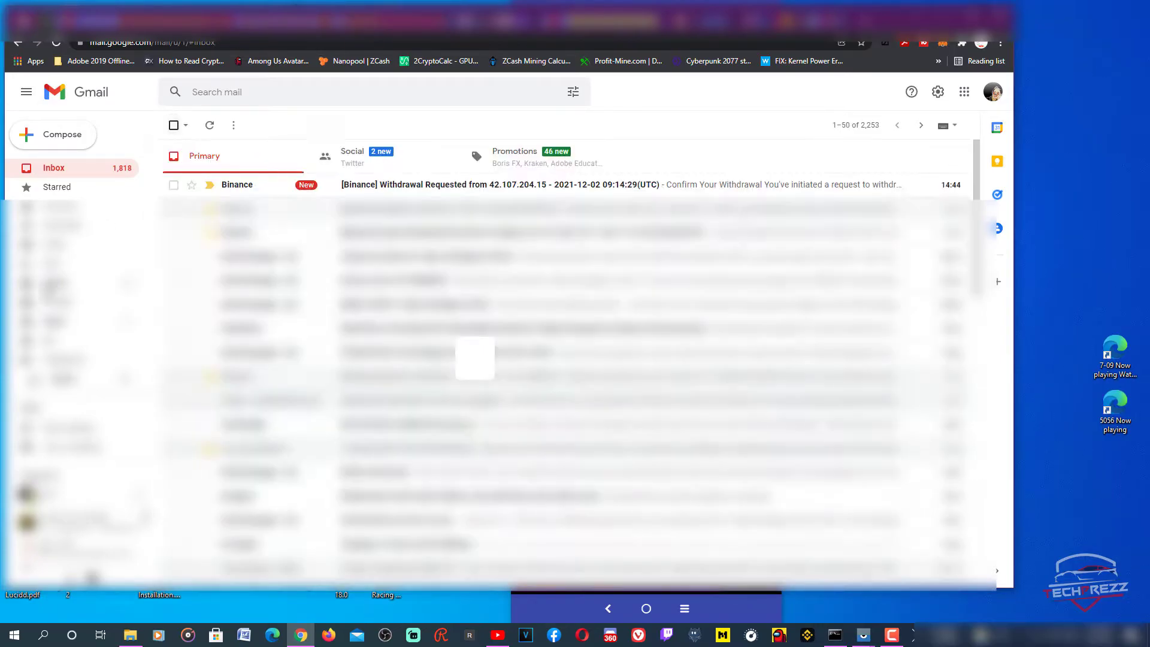
left_click(410, 185)
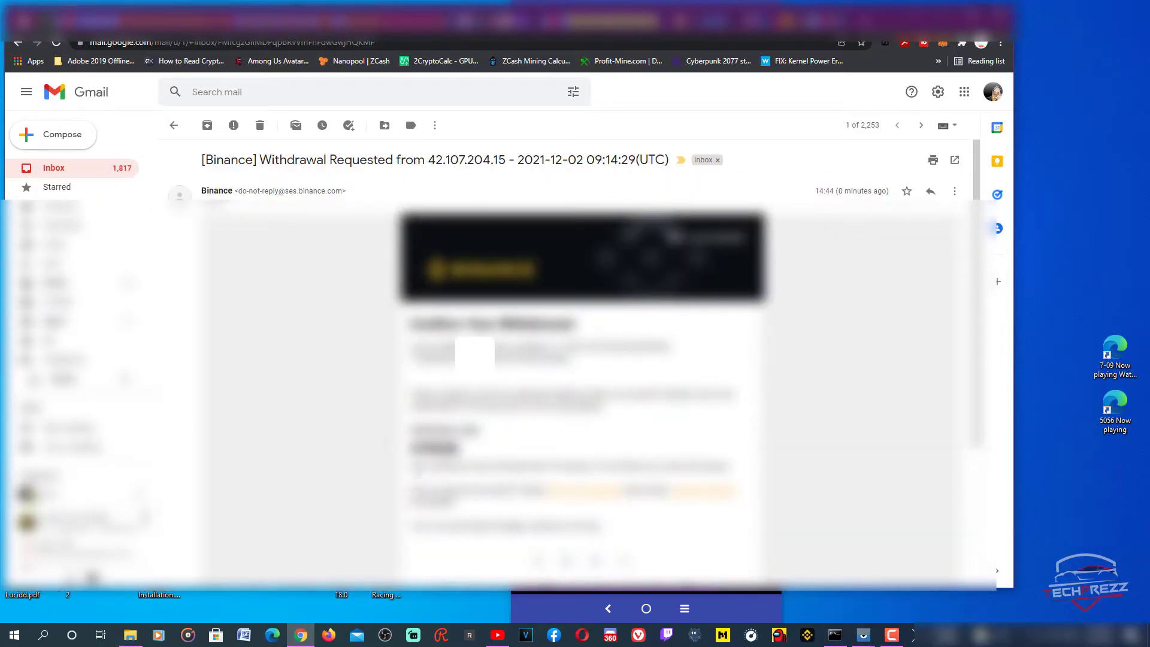
double_click(431, 446)
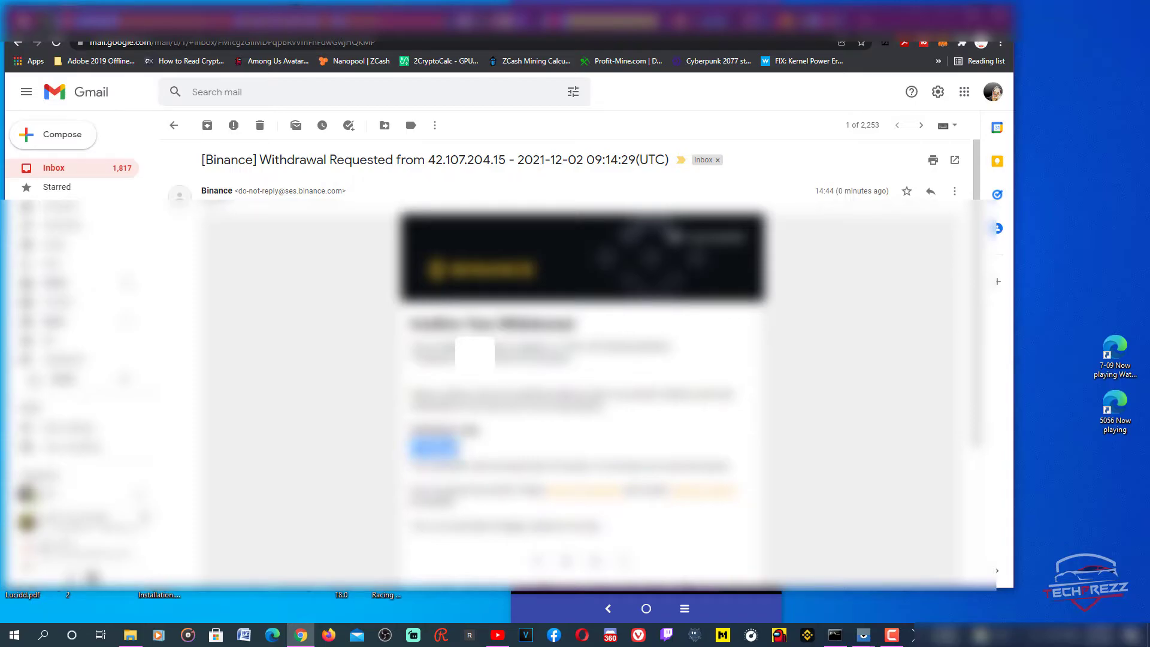
right_click(443, 455)
left_click(416, 458)
- Paste the email and Google Authenticator codes into Binance and submit the withdrawal
left_click(941, 10)
left_click(609, 157)
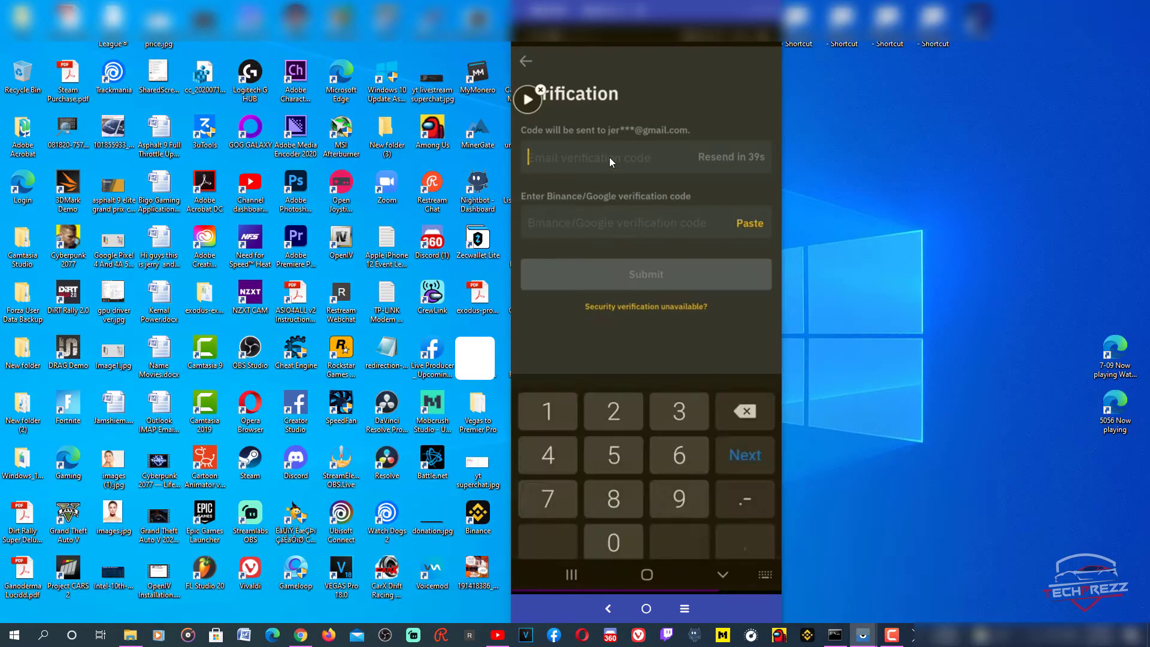
key("ctrl+v")
left_click(628, 225)
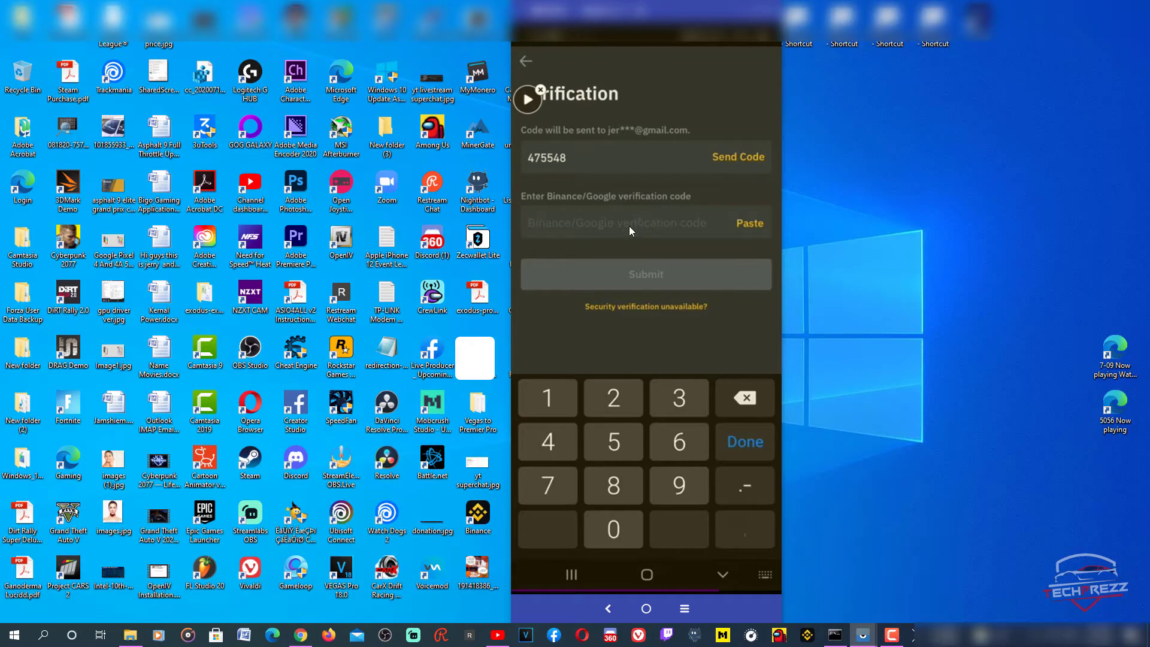
left_click(629, 225)
key("ctrl+v")
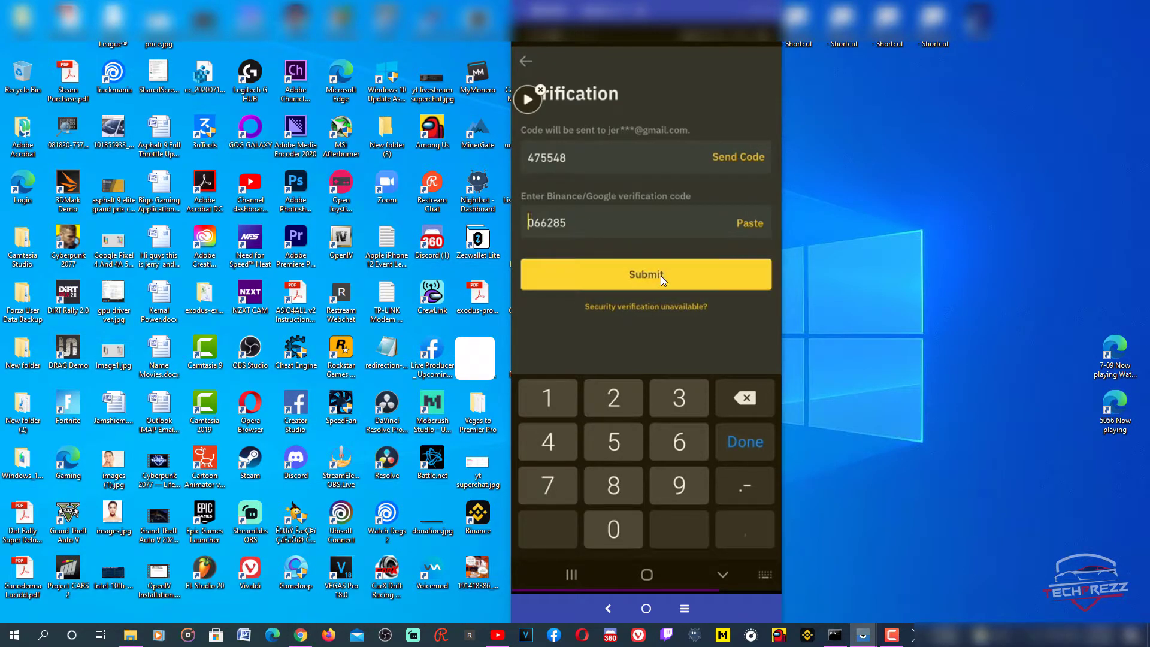
left_click(660, 276)
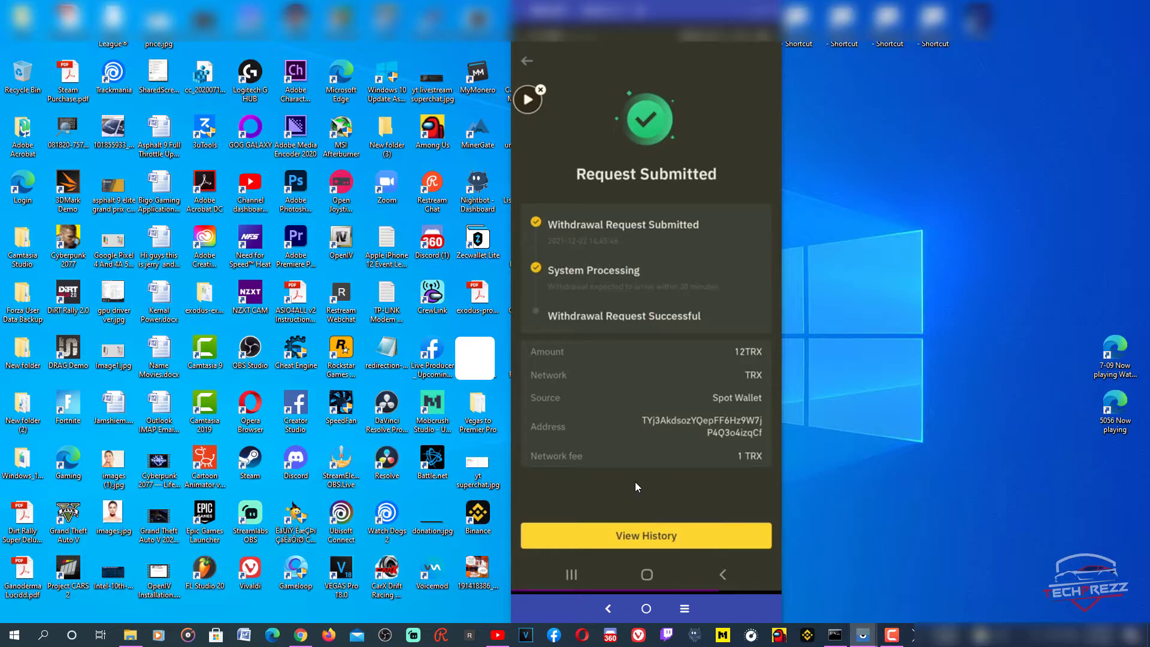
- Check the 11 TRX withdrawal's details in the history, then leave the history page
left_click(641, 534)
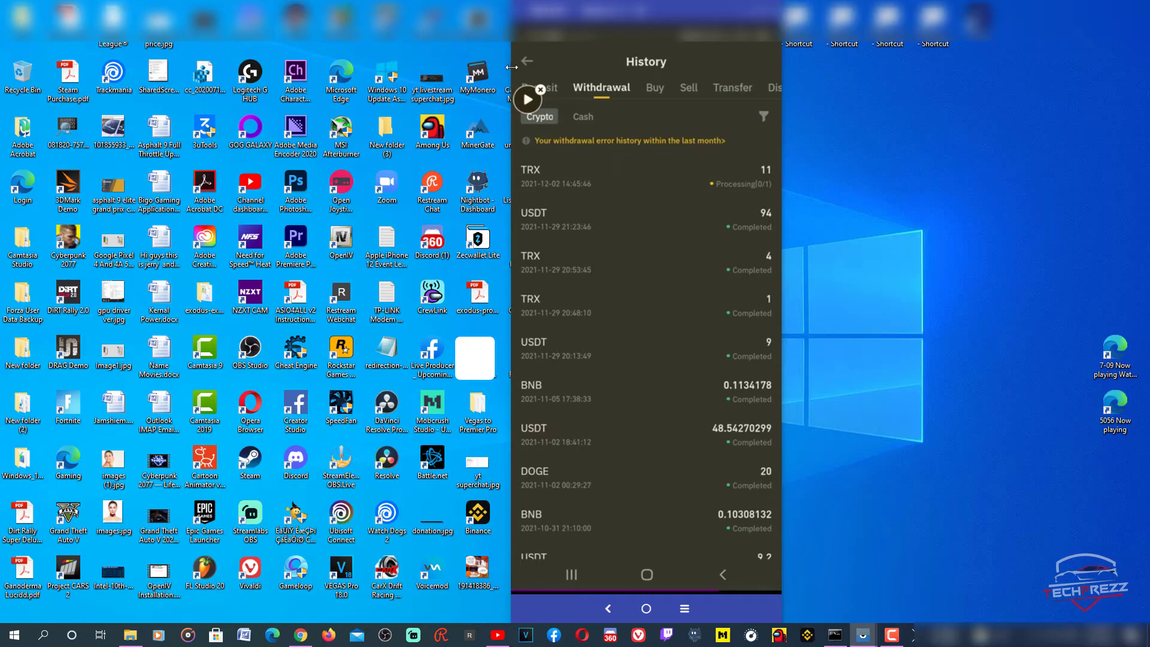
left_click(553, 179)
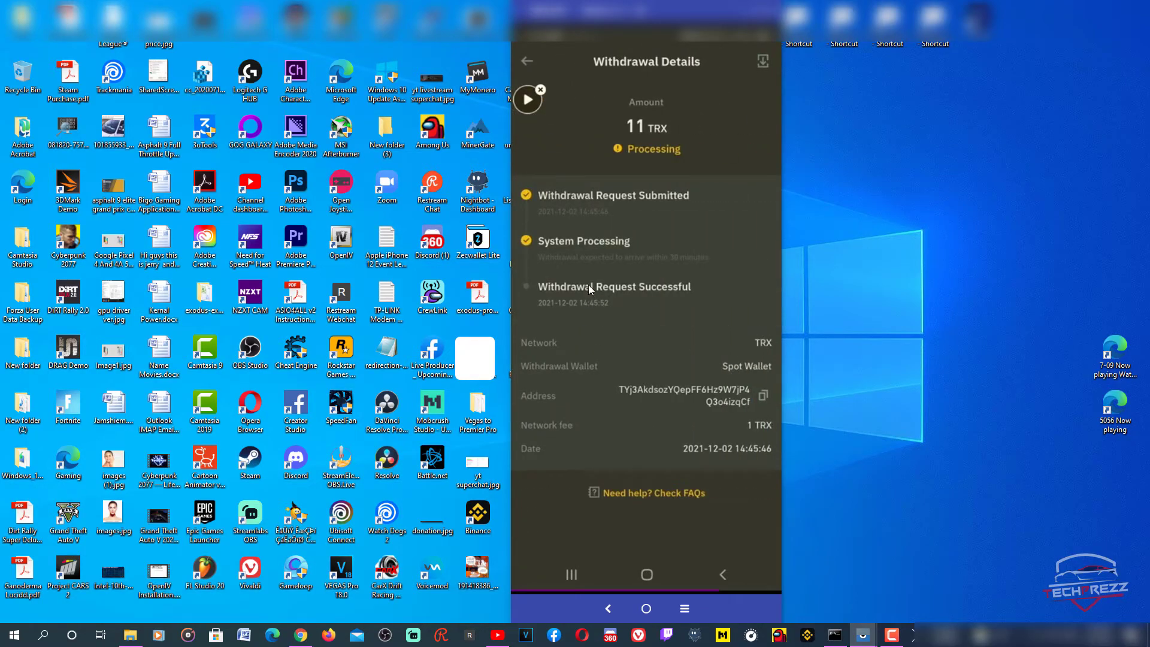
left_click(525, 60)
left_click(526, 60)
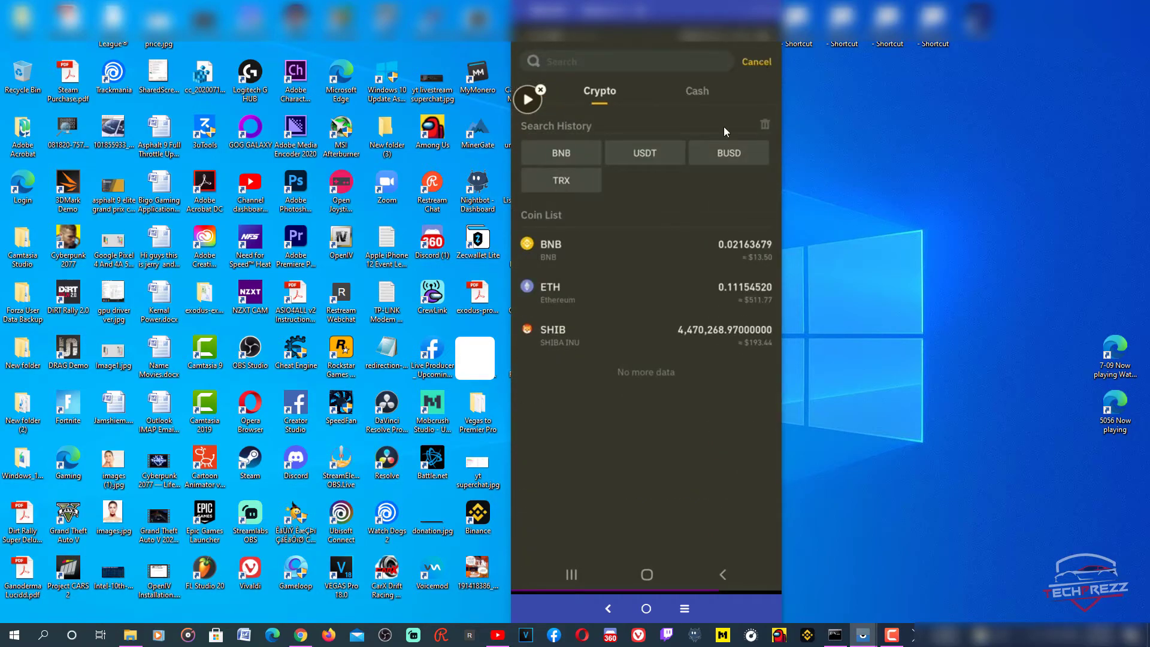